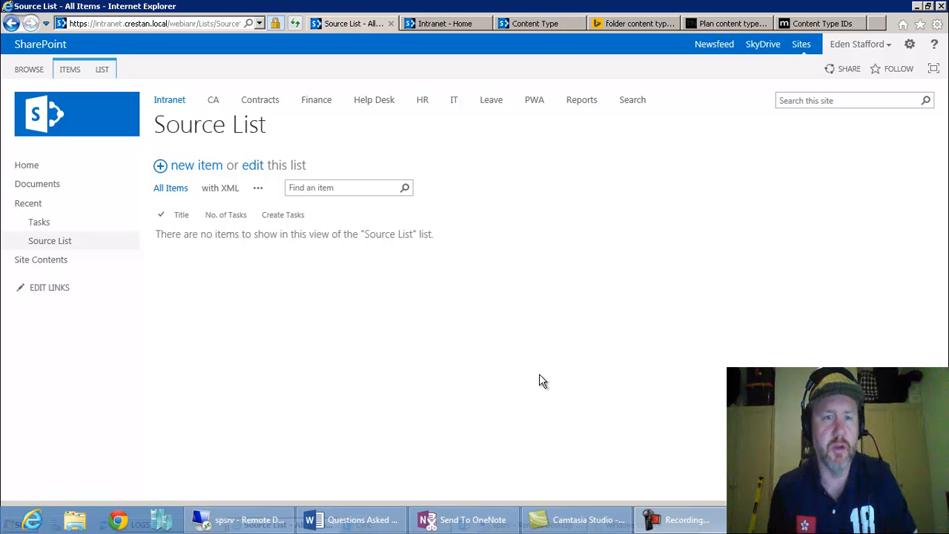
# - Create a blank Nintex workflow for the Source List
pyautogui.click(102, 70)
pyautogui.click(804, 122)
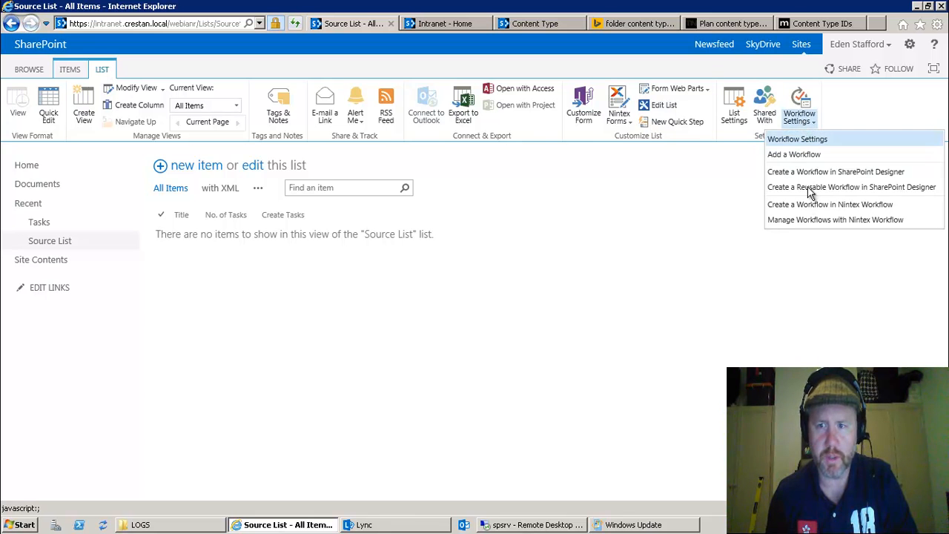
pyautogui.click(807, 206)
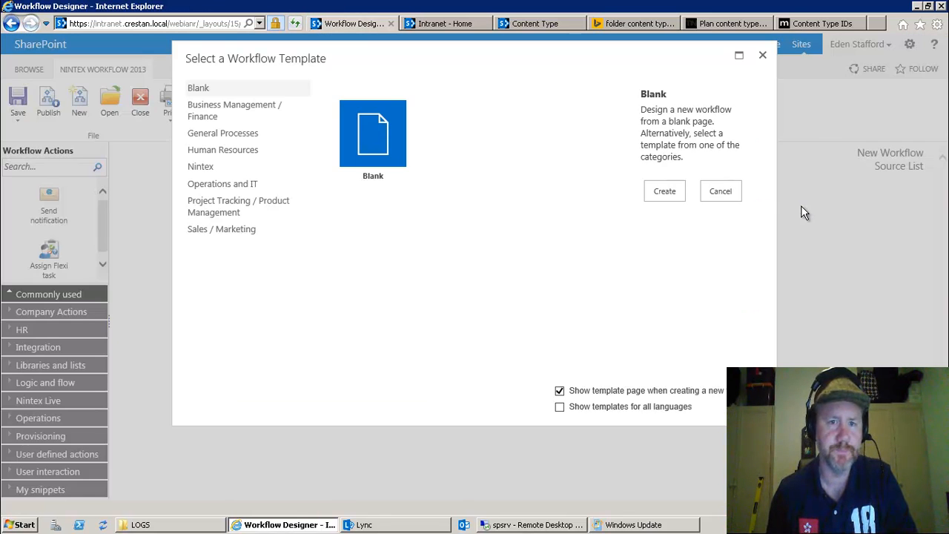
pyautogui.click(661, 191)
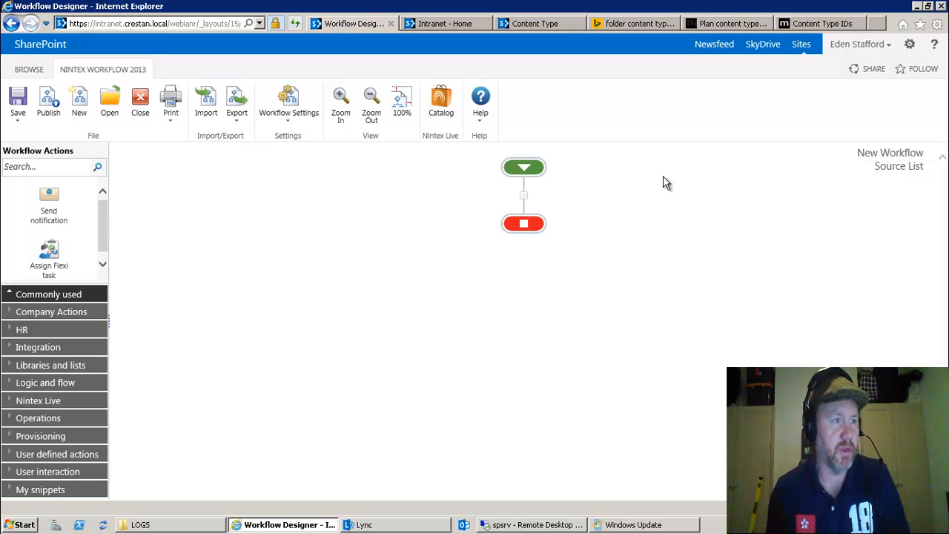
# - Insert a Build string action between the workflow's start and end, and open its configuration
pyautogui.click(526, 196)
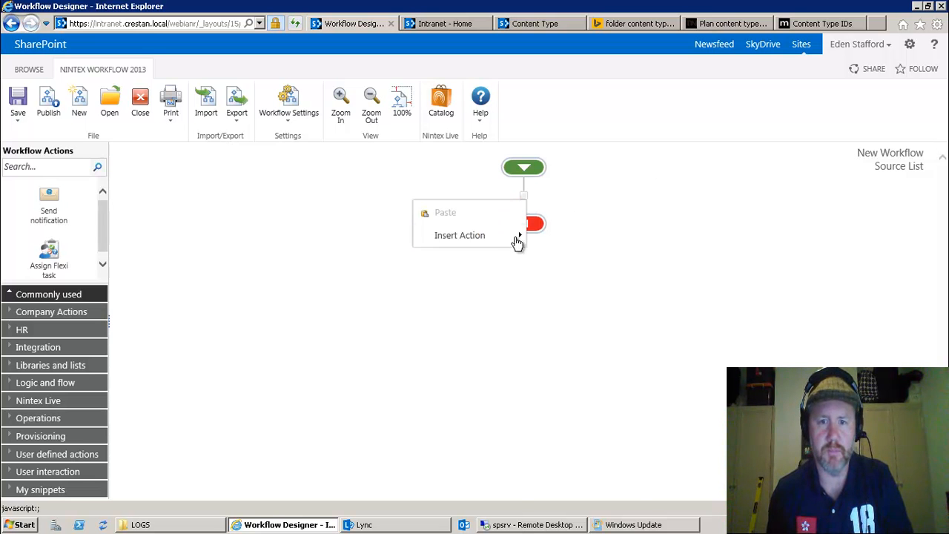
pyautogui.moveTo(508, 239)
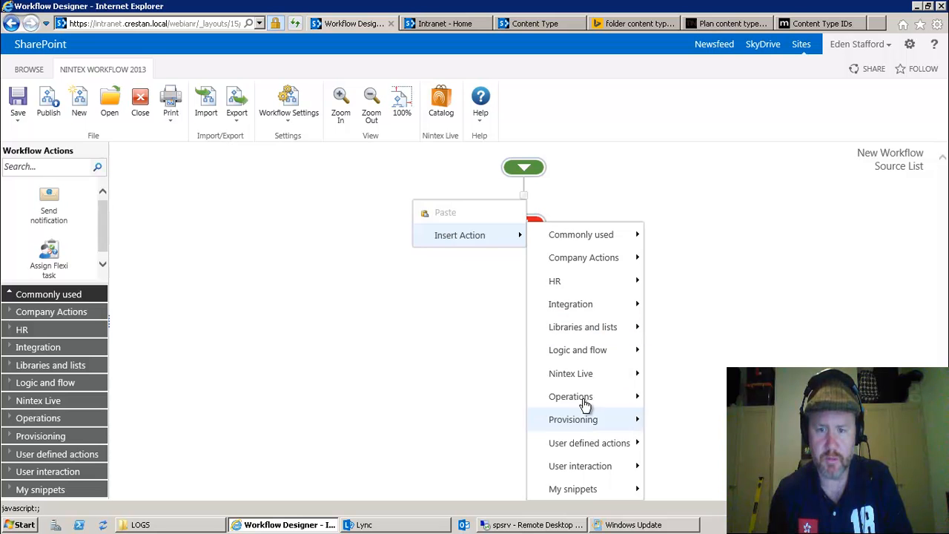
pyautogui.moveTo(585, 397)
pyautogui.click(699, 175)
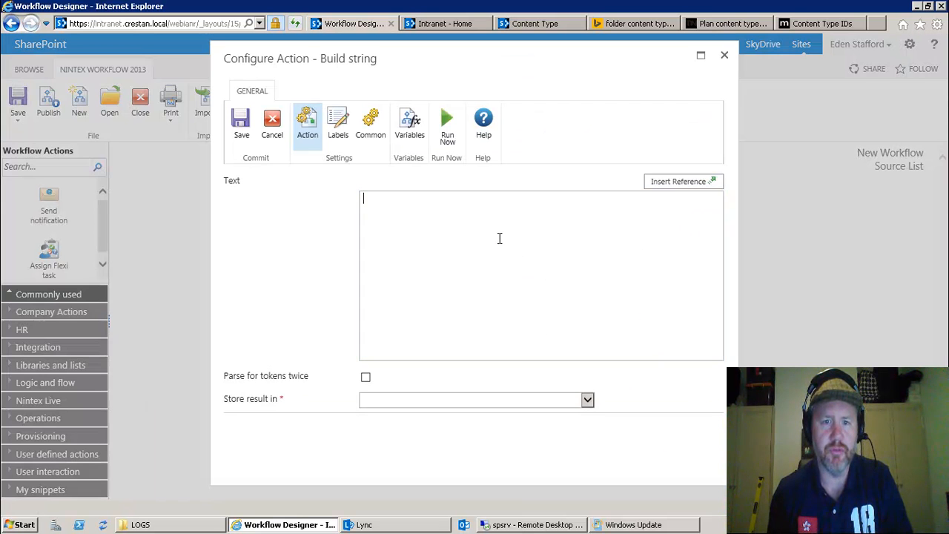
# - Set the Build string text to the item's ID property followed directly by its Title property
pyautogui.click(678, 182)
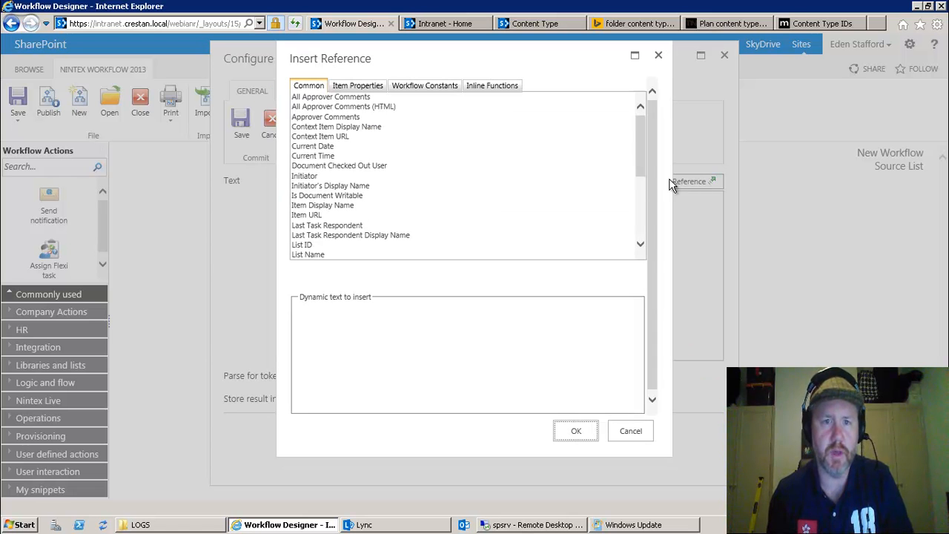
pyautogui.click(357, 85)
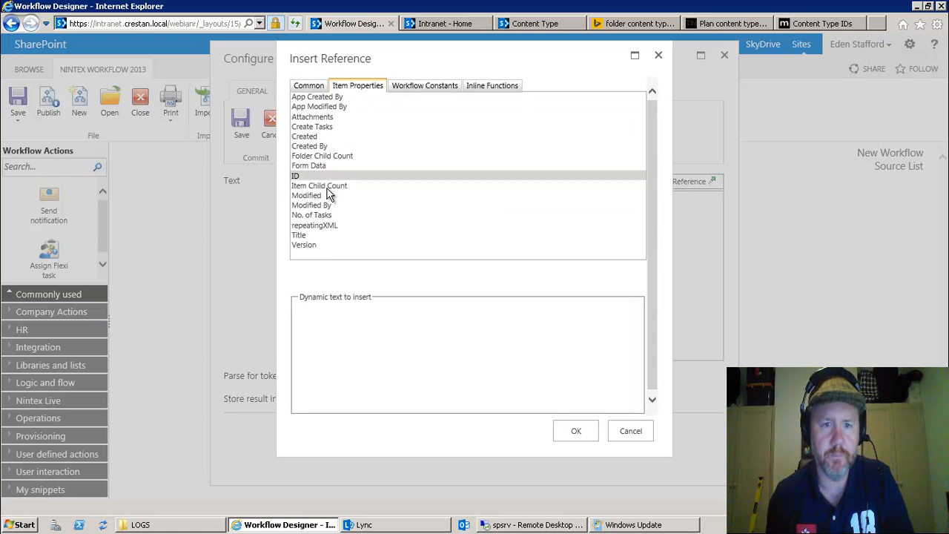
pyautogui.click(300, 176)
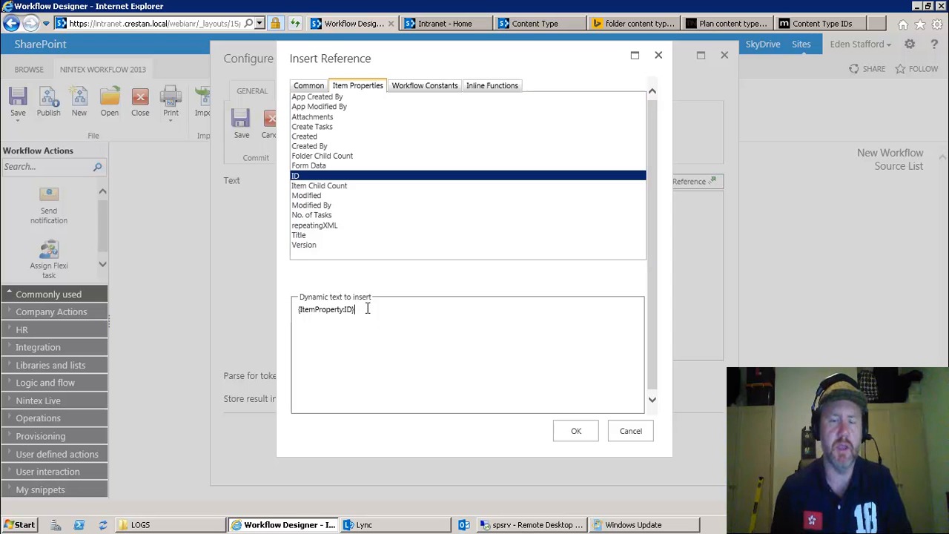
pyautogui.click(304, 235)
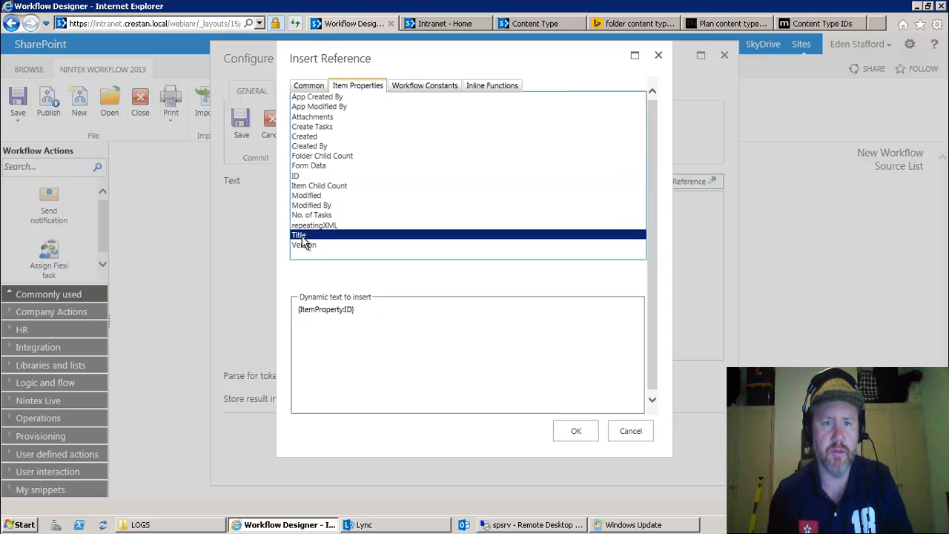
pyautogui.click(572, 431)
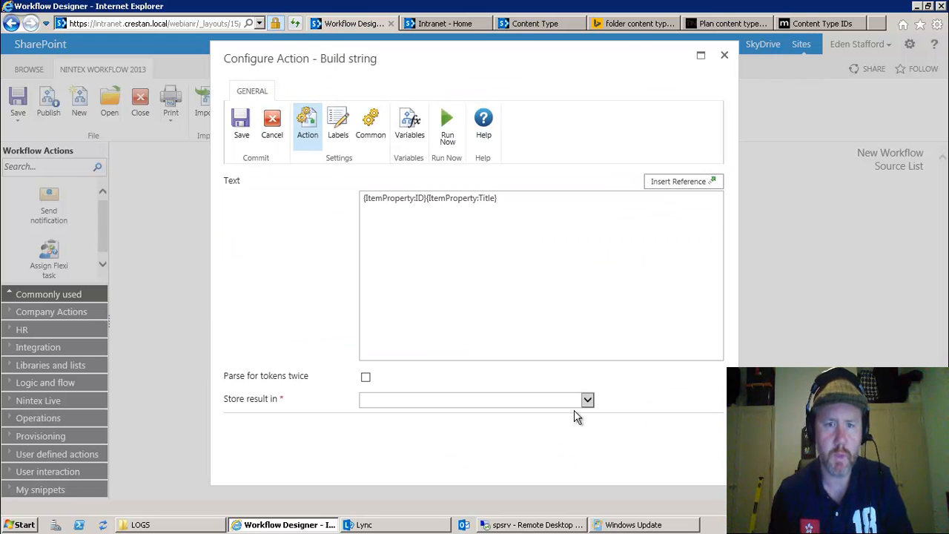
# - Create a single-line-of-text workflow variable named docfolder
pyautogui.click(409, 123)
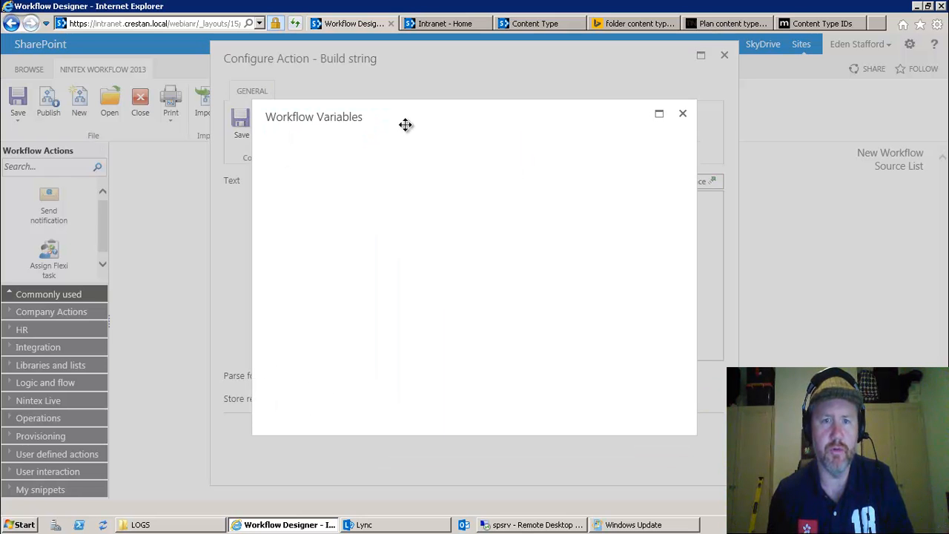
pyautogui.click(317, 194)
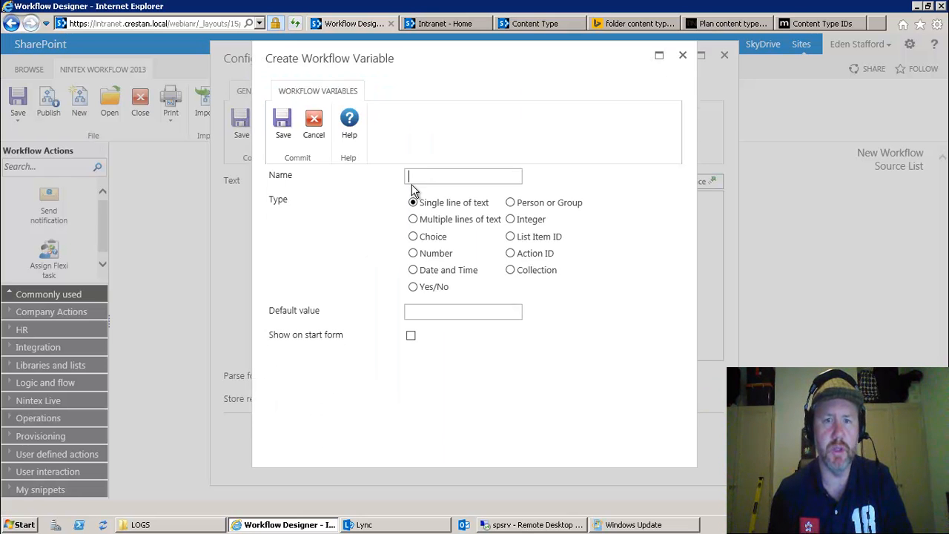
pyautogui.write('do')
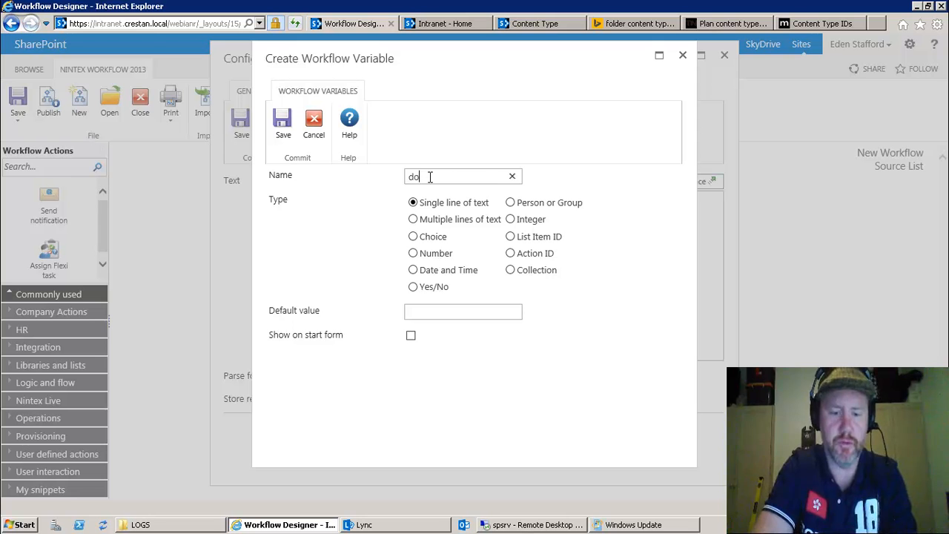
pyautogui.write('cfolder')
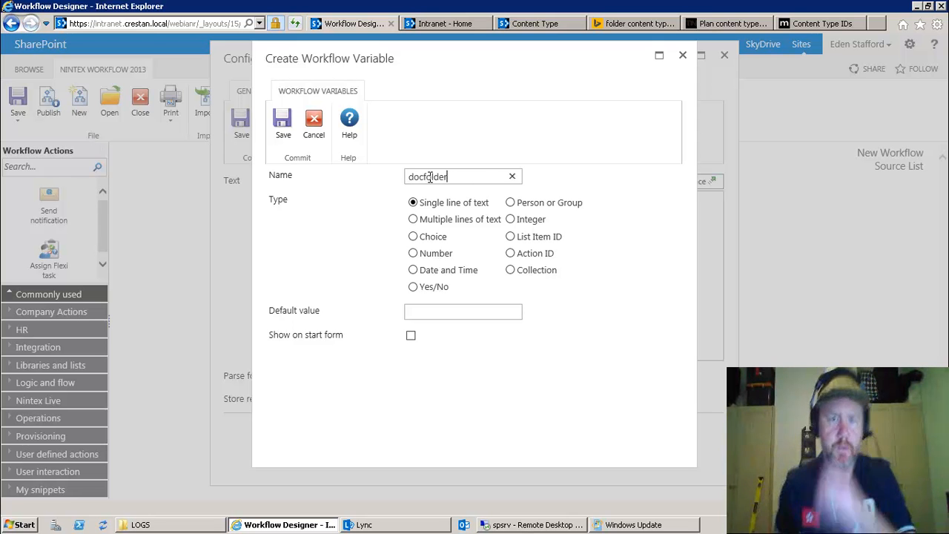
pyautogui.click(284, 127)
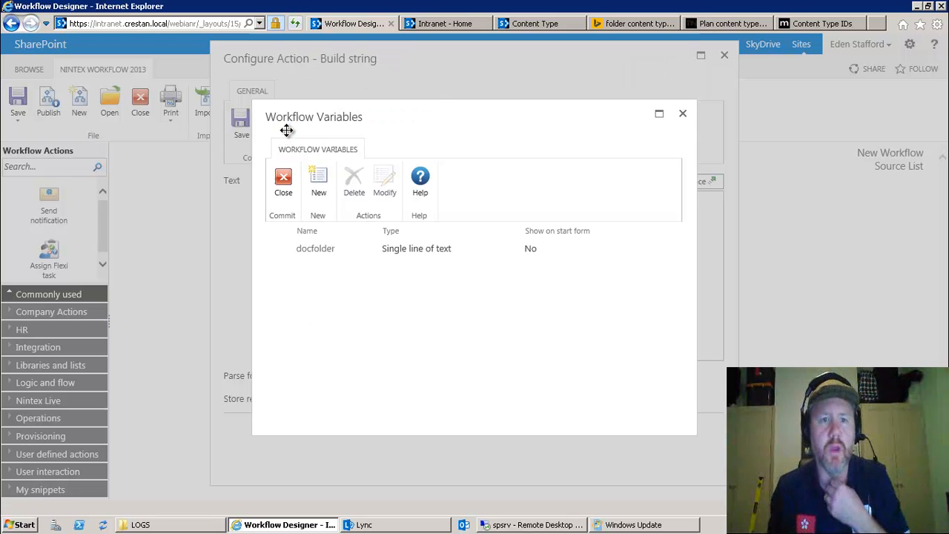
pyautogui.click(282, 183)
# - Store the Build string result in the docfolder variable and save the action
pyautogui.click(425, 400)
pyautogui.click(395, 412)
pyautogui.click(241, 125)
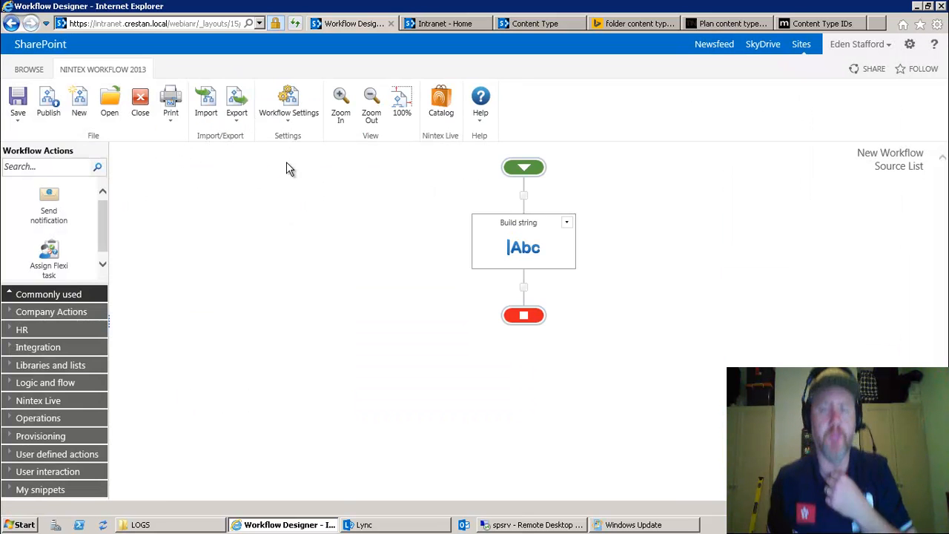
# - Insert a Create item action after the Build string action
pyautogui.click(523, 285)
pyautogui.moveTo(486, 335)
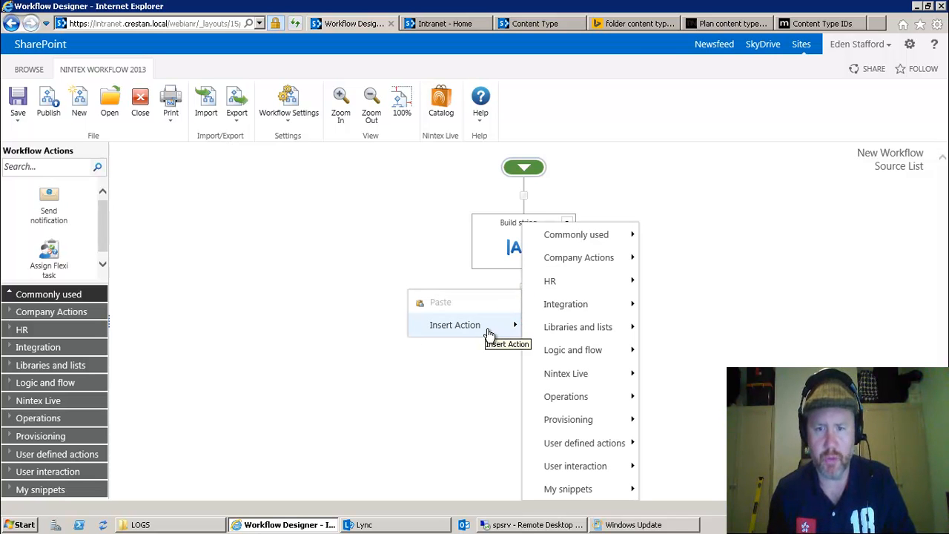
pyautogui.moveTo(567, 329)
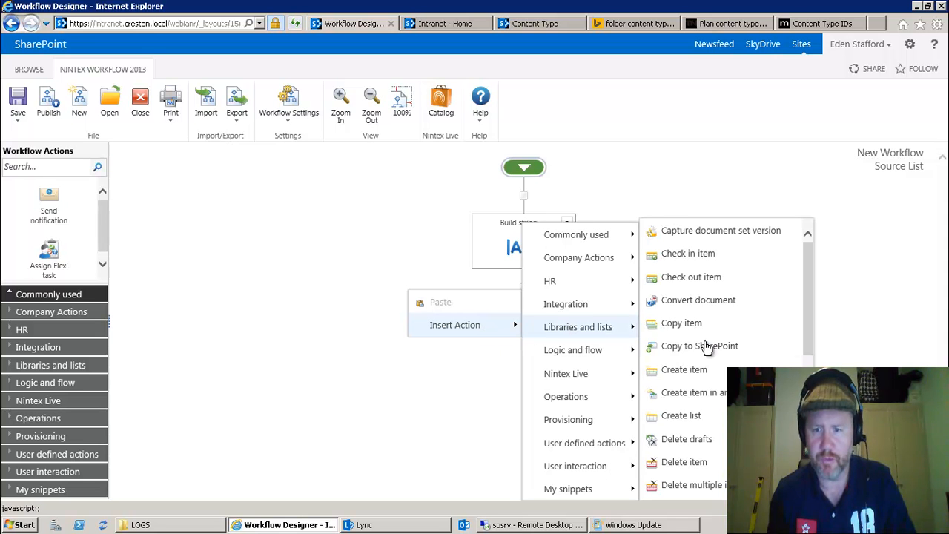
pyautogui.click(686, 375)
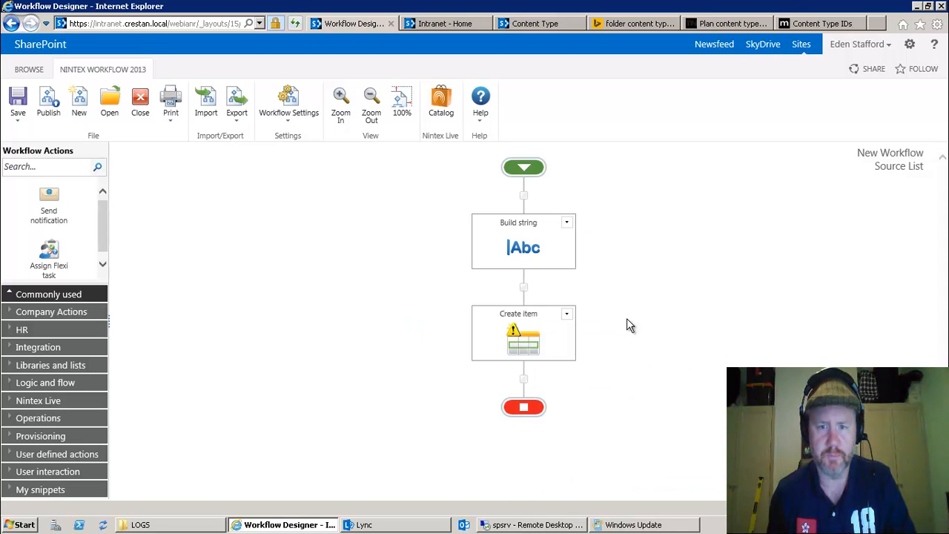
# - Set the Create item action's content type to Folder in Documents and add the Title field
pyautogui.doubleClick(520, 341)
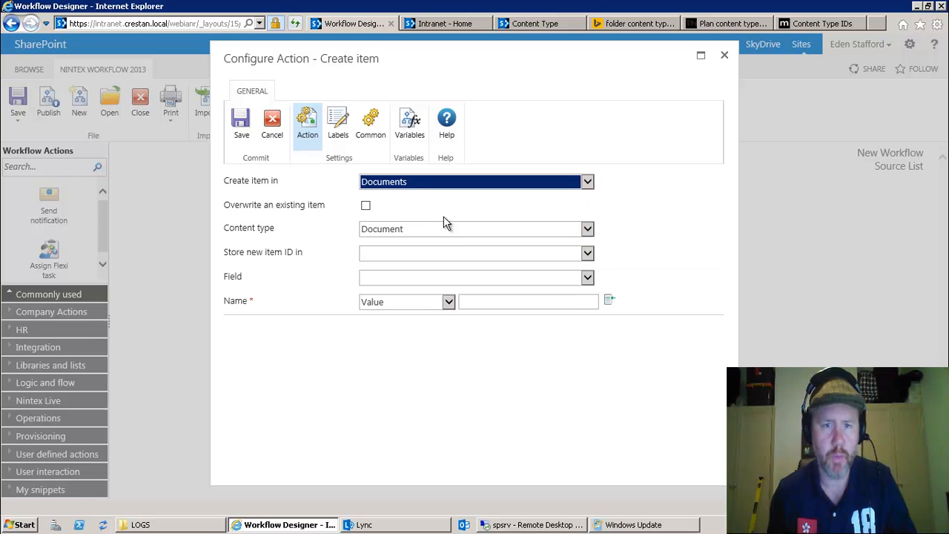
pyautogui.click(383, 229)
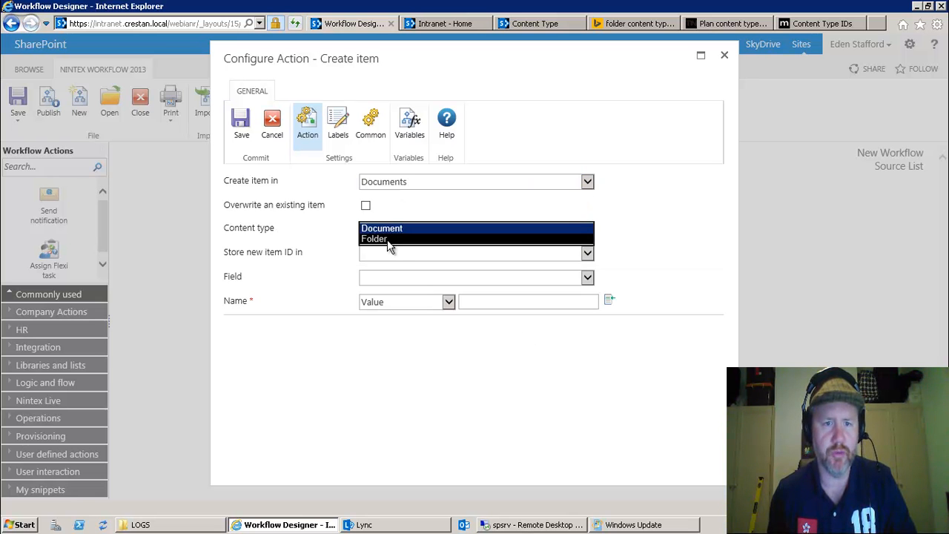
pyautogui.click(387, 239)
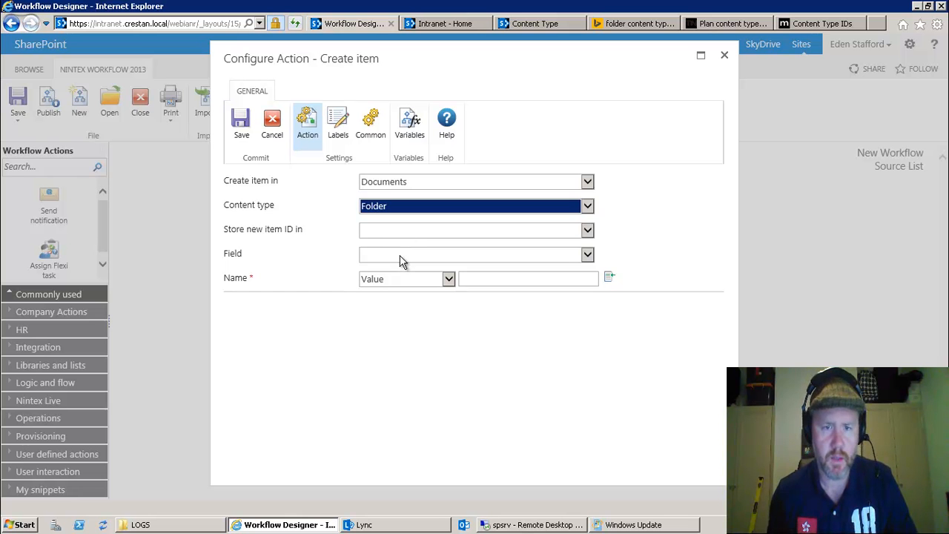
pyautogui.click(400, 256)
pyautogui.click(386, 268)
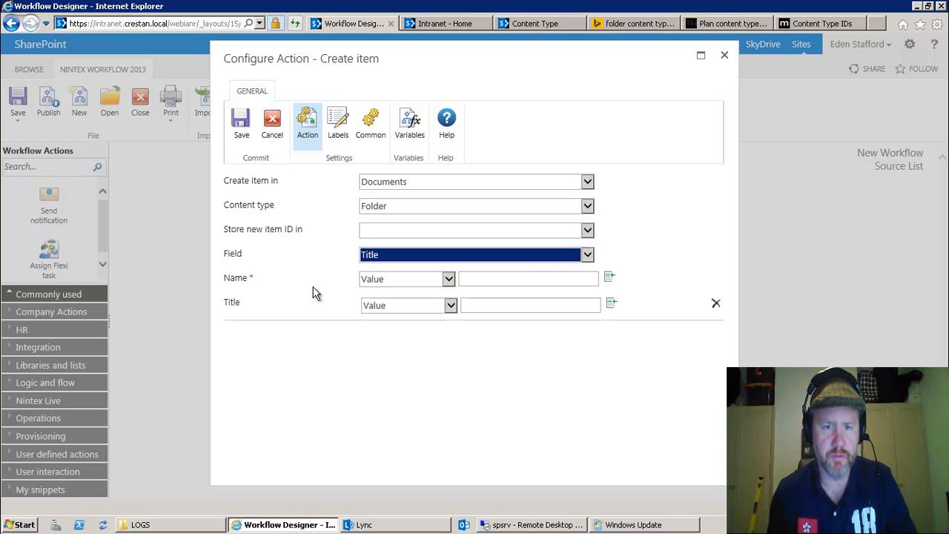
# - Set the new folder's Name to the docfolder variable from Workflow Data and save the Create item action
pyautogui.click(448, 278)
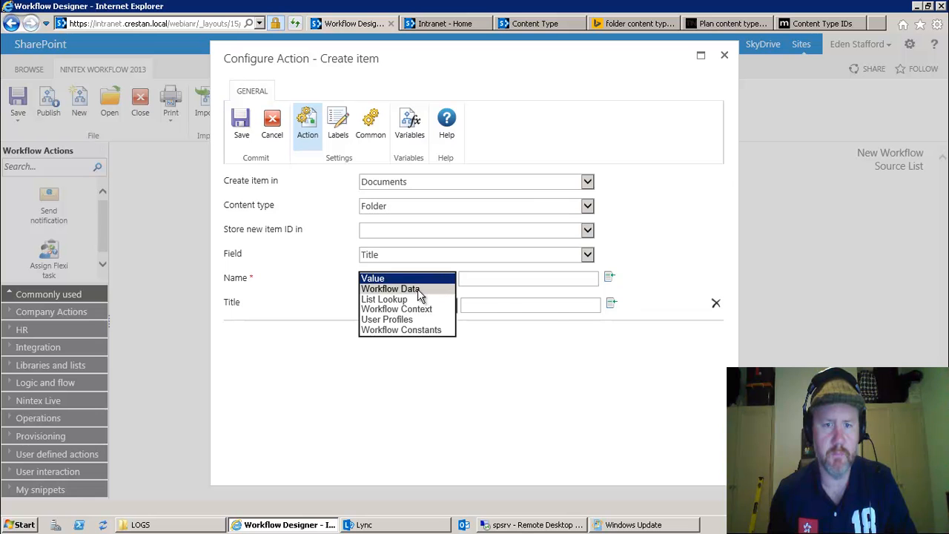
pyautogui.click(418, 289)
pyautogui.click(493, 279)
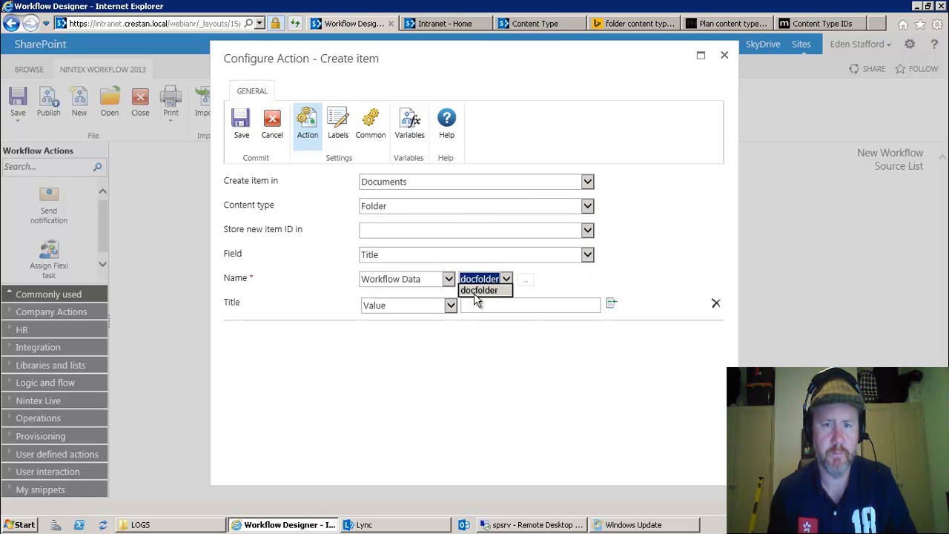
pyautogui.click(475, 291)
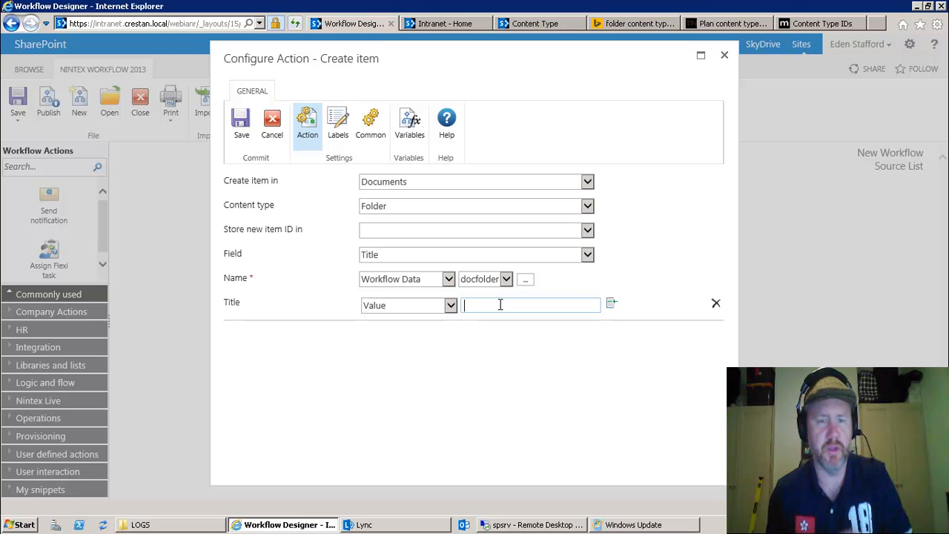
pyautogui.click(241, 125)
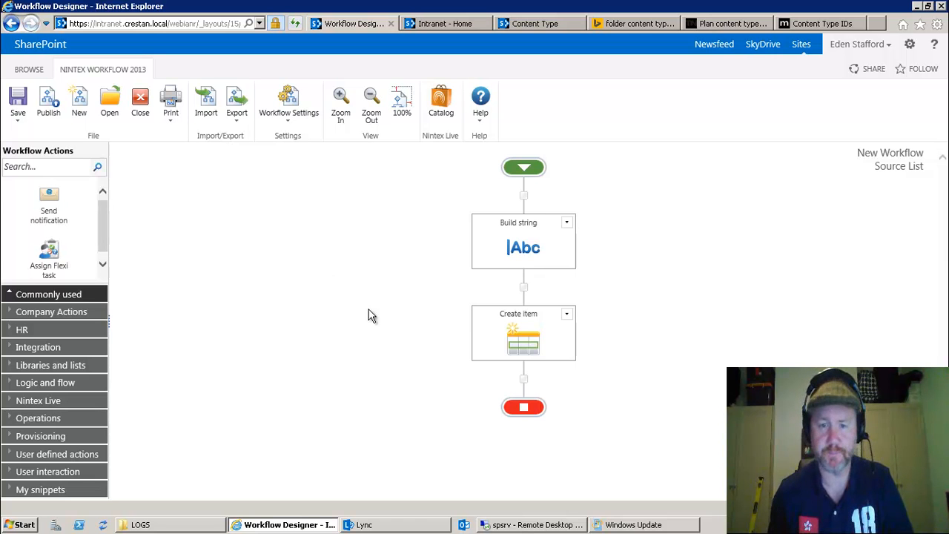
# - Insert a Copy to SharePoint action after the Create item action
pyautogui.click(523, 381)
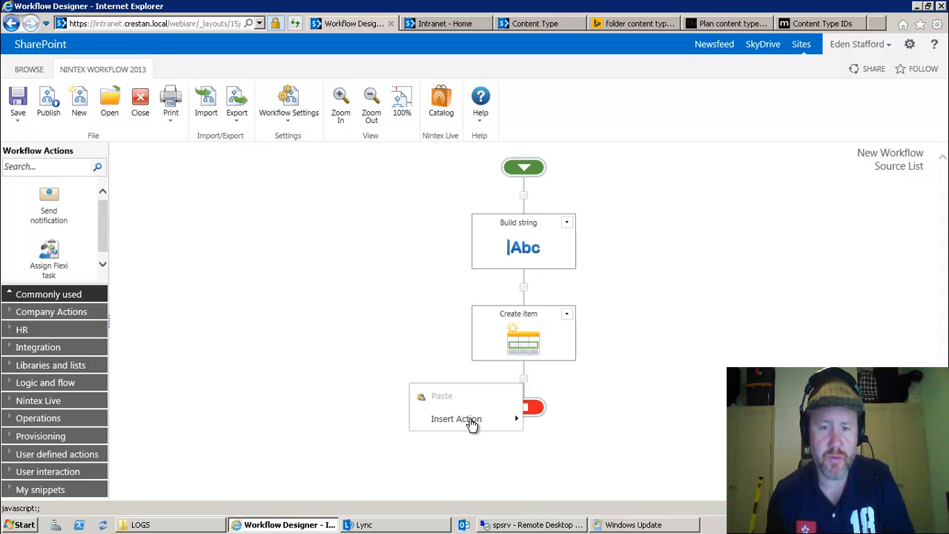
pyautogui.moveTo(471, 423)
pyautogui.moveTo(586, 331)
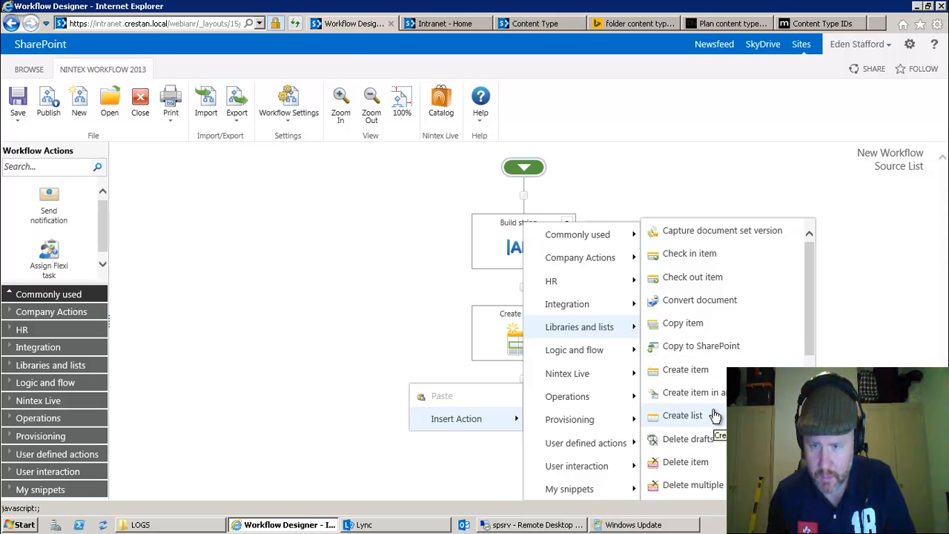
pyautogui.click(692, 346)
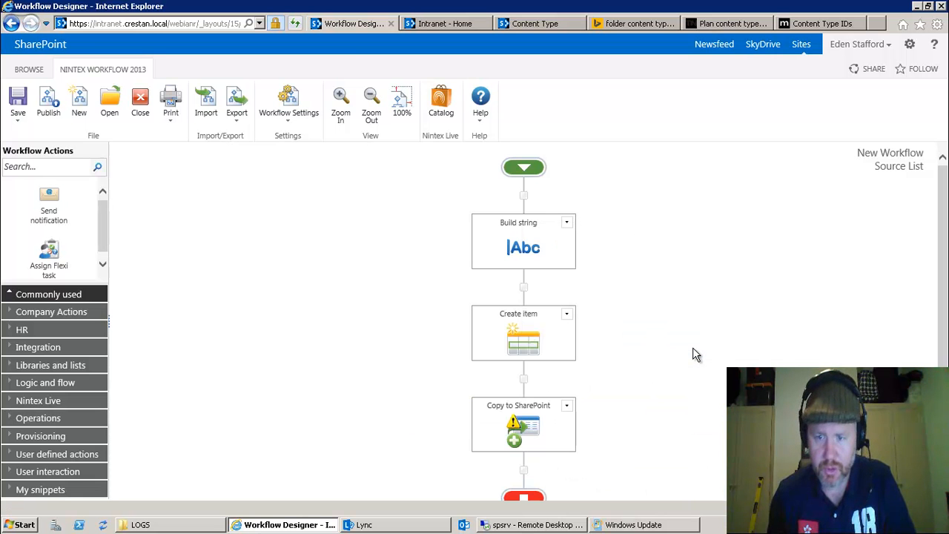
# - Set the Copy to SharePoint action's destination to an entered URL made of the Web URL reference followed by /Shared%20Documents/
pyautogui.doubleClick(536, 423)
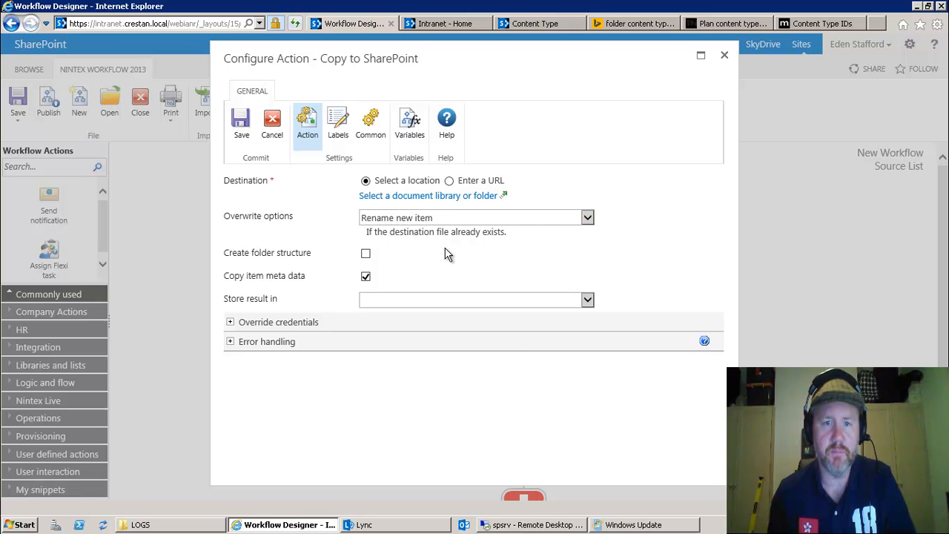
pyautogui.click(450, 182)
pyautogui.click(602, 195)
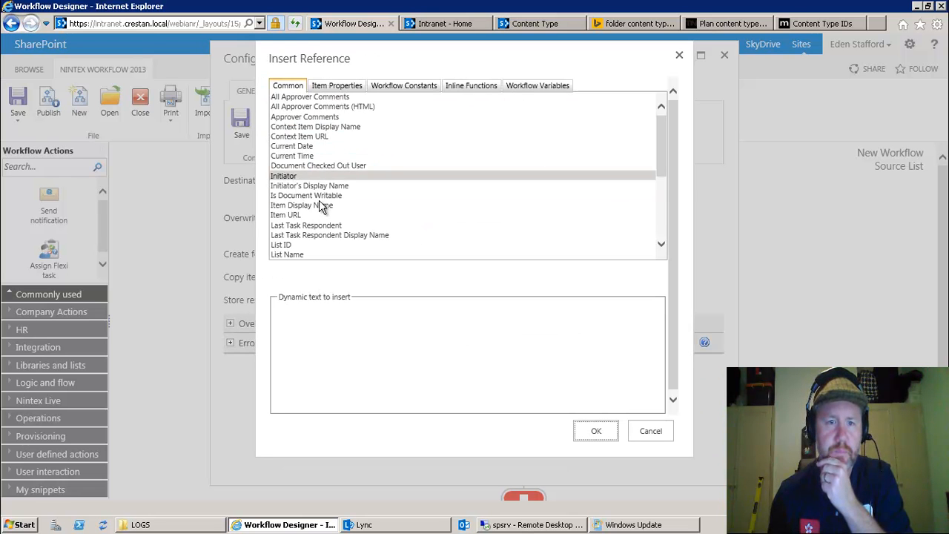
pyautogui.scroll(-5, 319, 205)
pyautogui.click(293, 207)
pyautogui.doubleClick(292, 207)
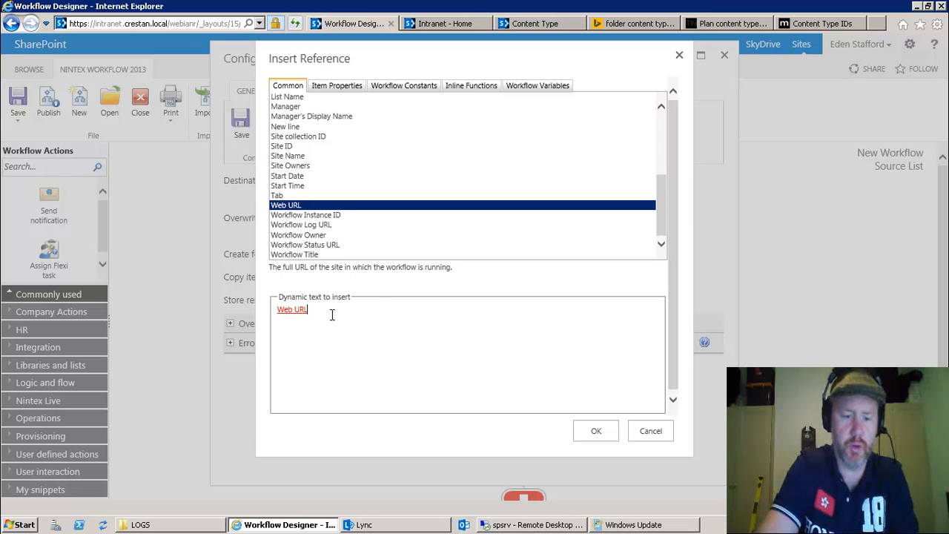
pyautogui.write('/')
pyautogui.write('Shared%20Documents')
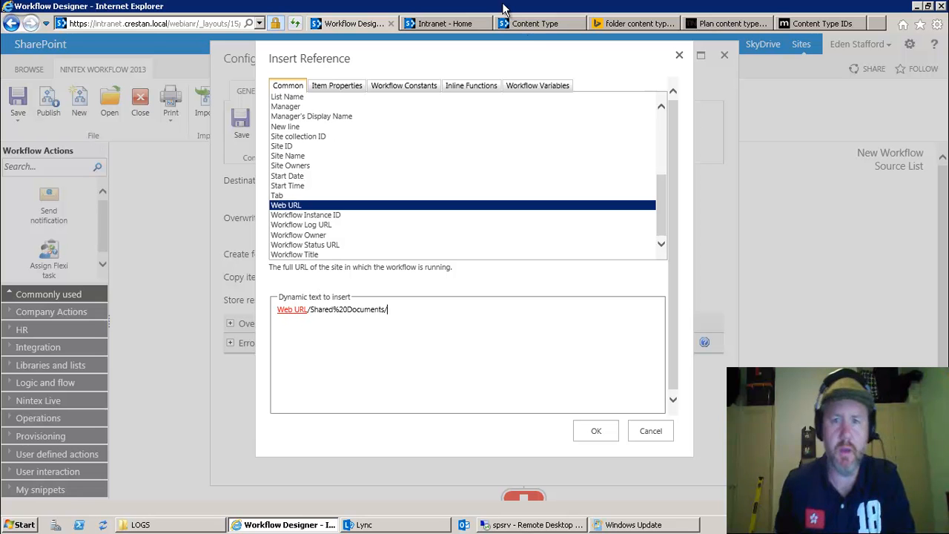
# - Append the docfolder workflow variable to the destination URL and save the Copy to SharePoint action
pyautogui.click(528, 86)
pyautogui.doubleClick(292, 98)
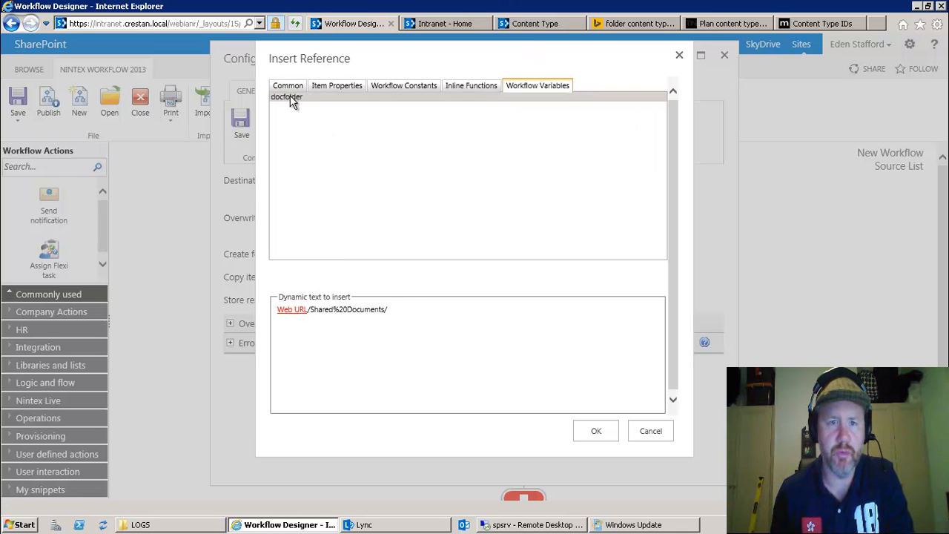
pyautogui.click(597, 437)
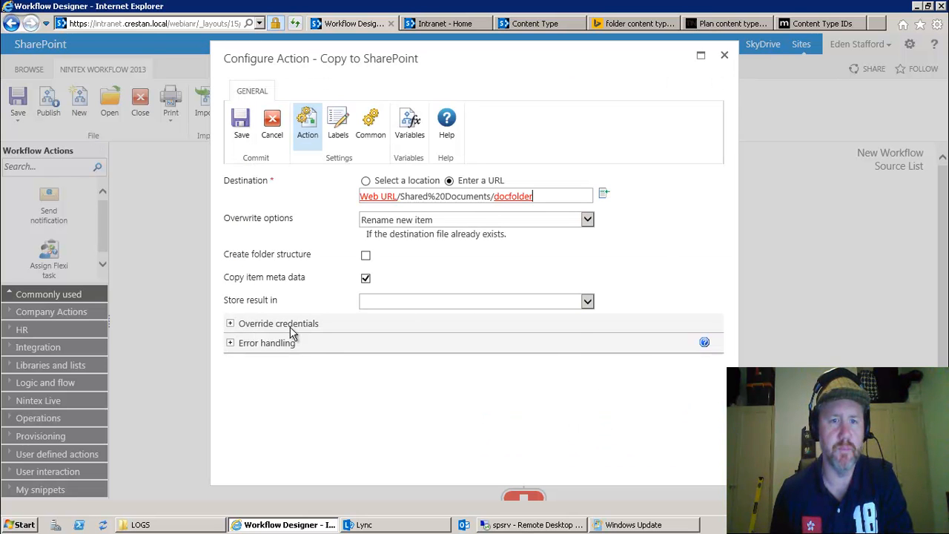
pyautogui.click(245, 126)
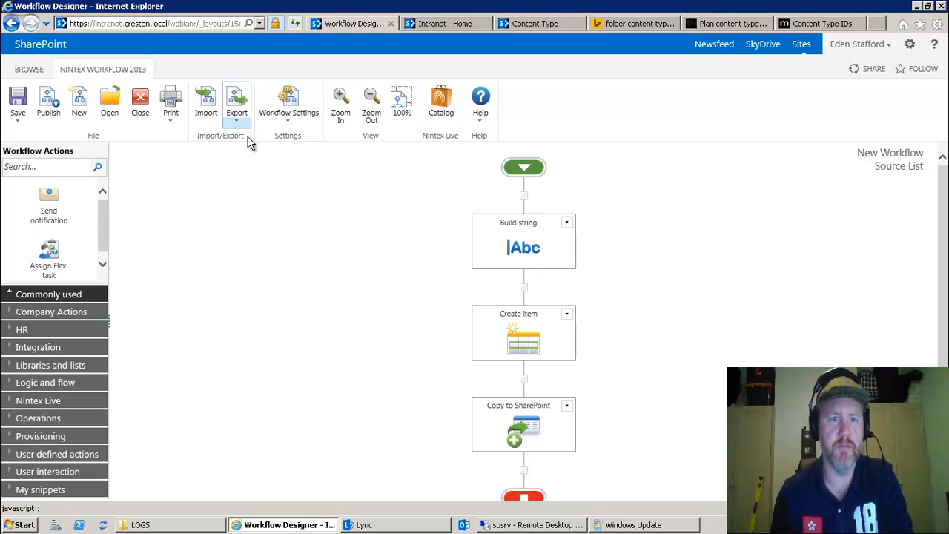
# - Publish the workflow with the title "create folder" and close the workflow designer
pyautogui.click(49, 104)
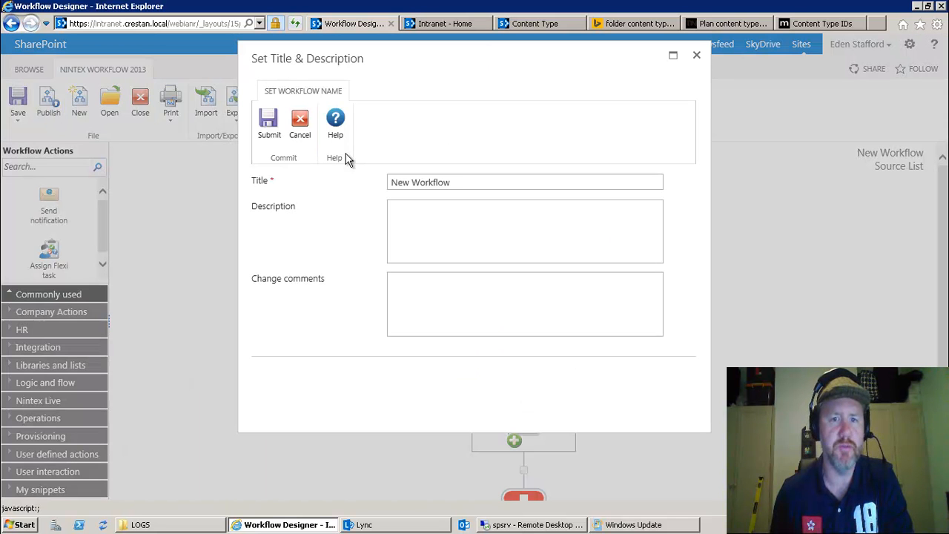
pyautogui.moveTo(460, 182); pyautogui.dragTo(360, 179)
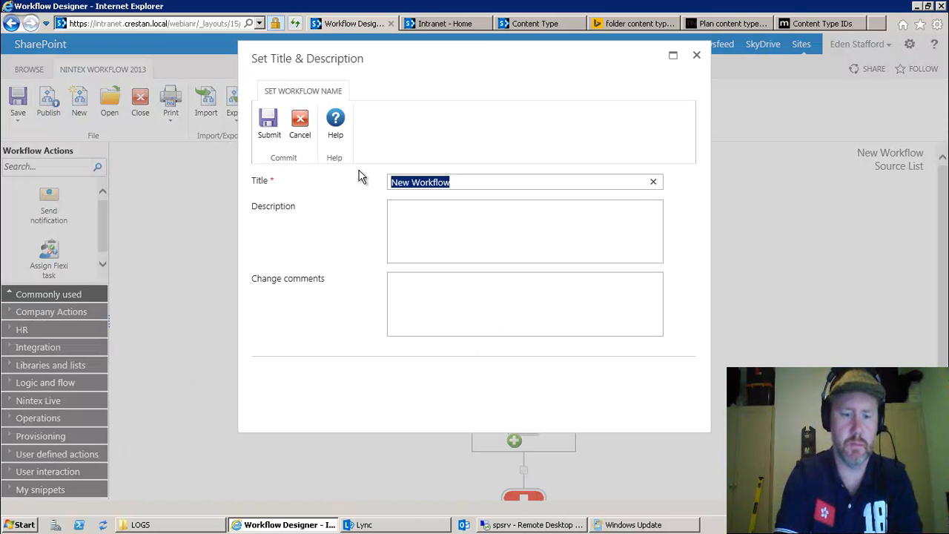
pyautogui.write('create fo')
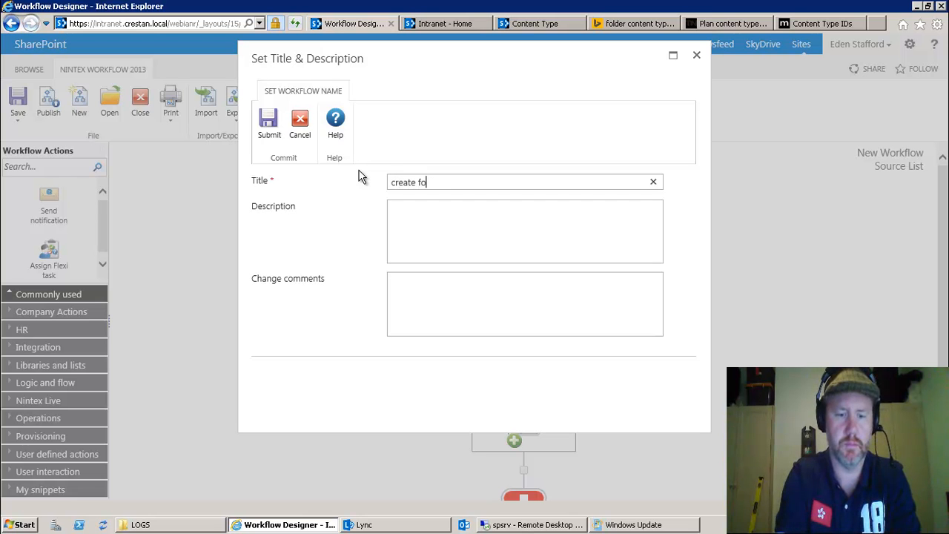
pyautogui.write('lder')
pyautogui.click(270, 130)
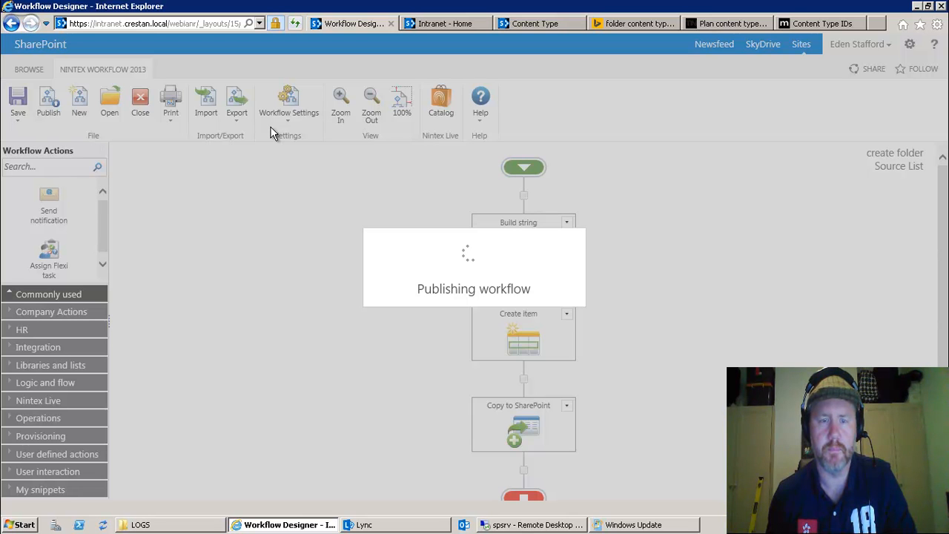
pyautogui.click(484, 281)
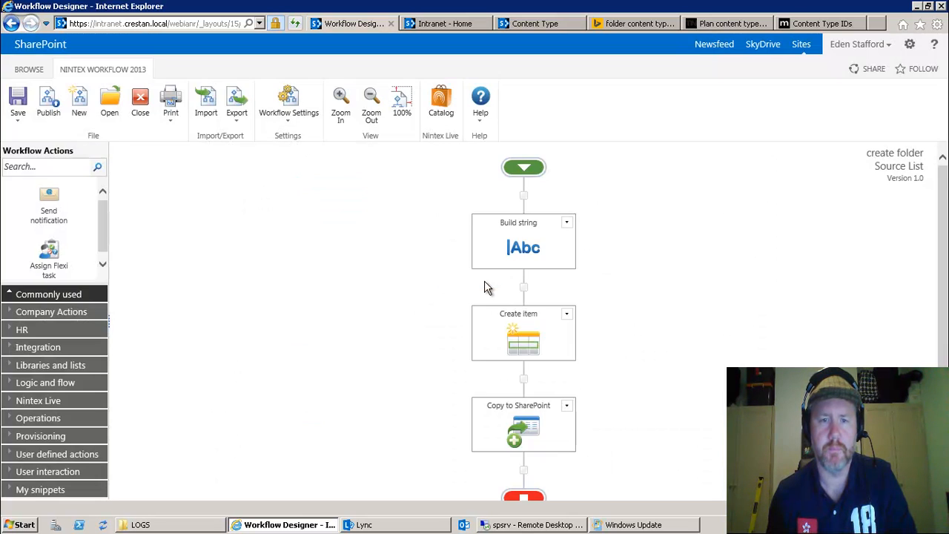
pyautogui.click(141, 107)
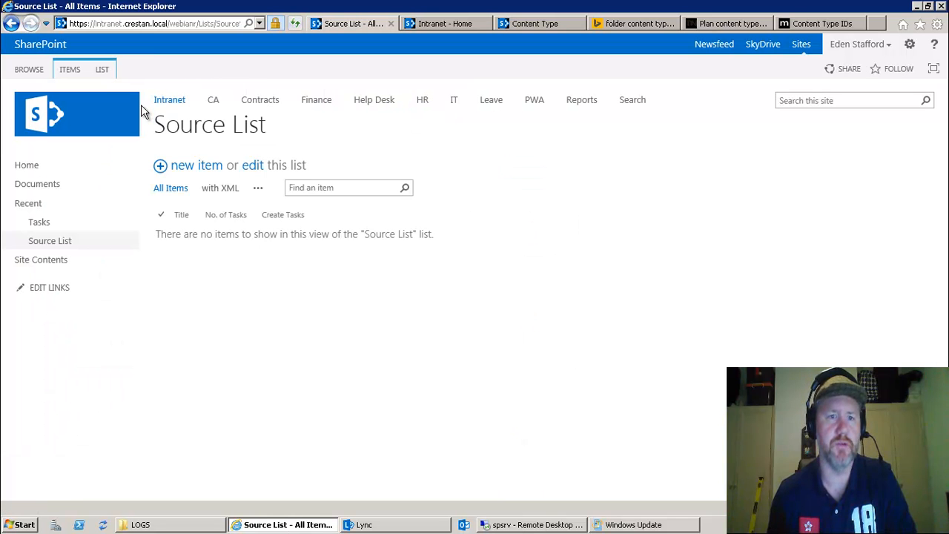
# - Start a new Source List item named "Build new Road" with one task: an assignee, description "ere", cost 343 and due date 6/18/2014
pyautogui.click(190, 172)
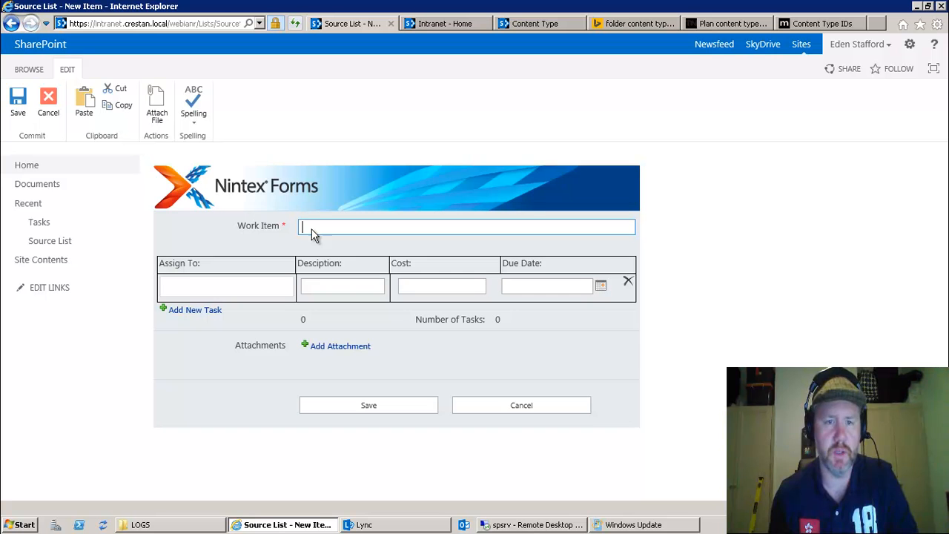
pyautogui.click(324, 227)
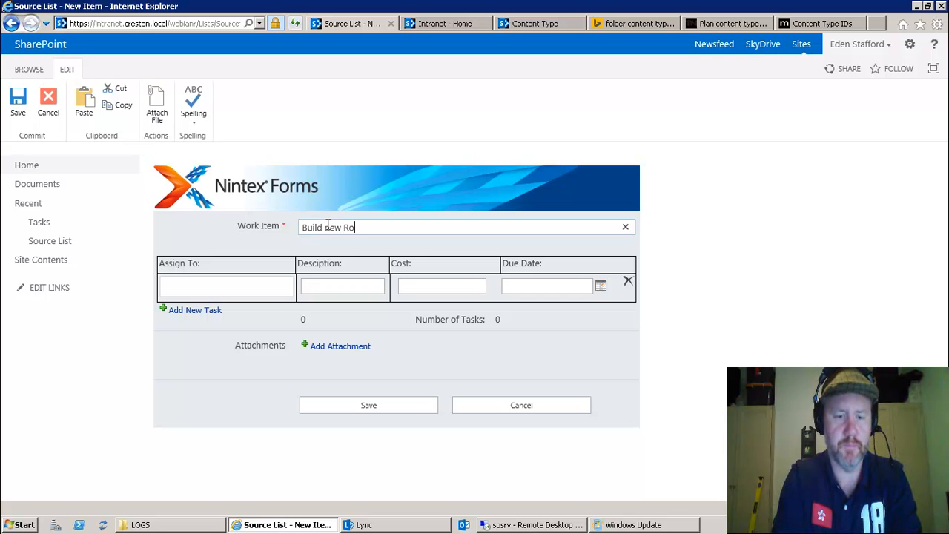
pyautogui.click(228, 287)
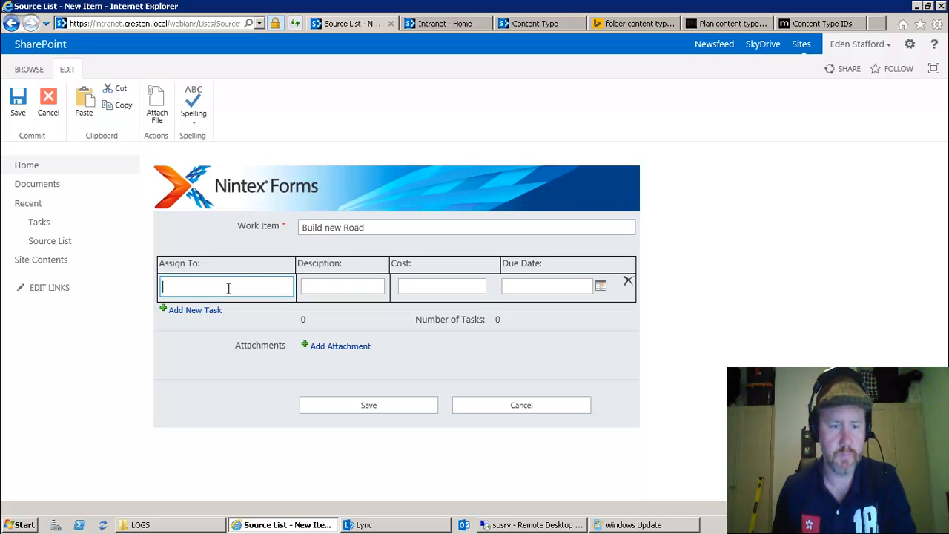
pyautogui.write('da')
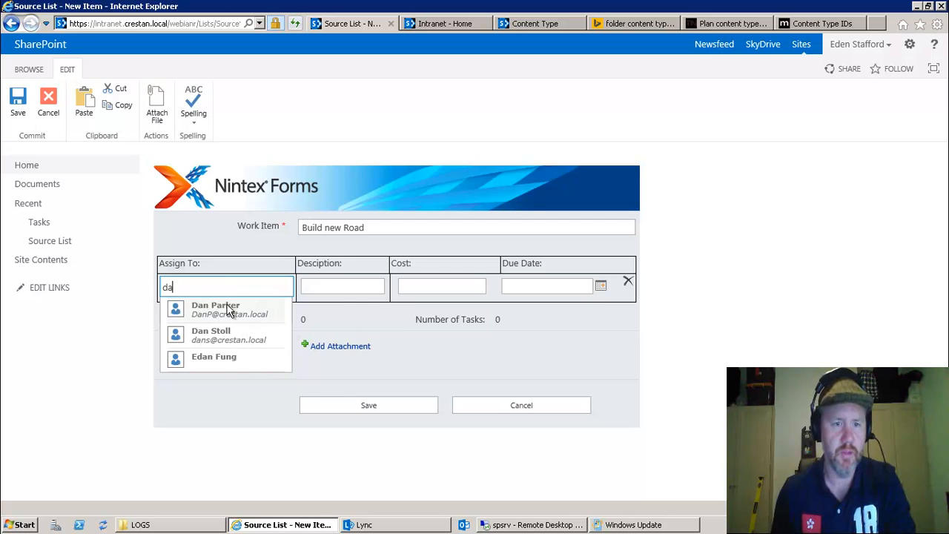
pyautogui.click(219, 334)
pyautogui.click(347, 285)
pyautogui.write('ere')
pyautogui.click(429, 286)
pyautogui.write('343')
pyautogui.click(602, 287)
pyautogui.click(582, 377)
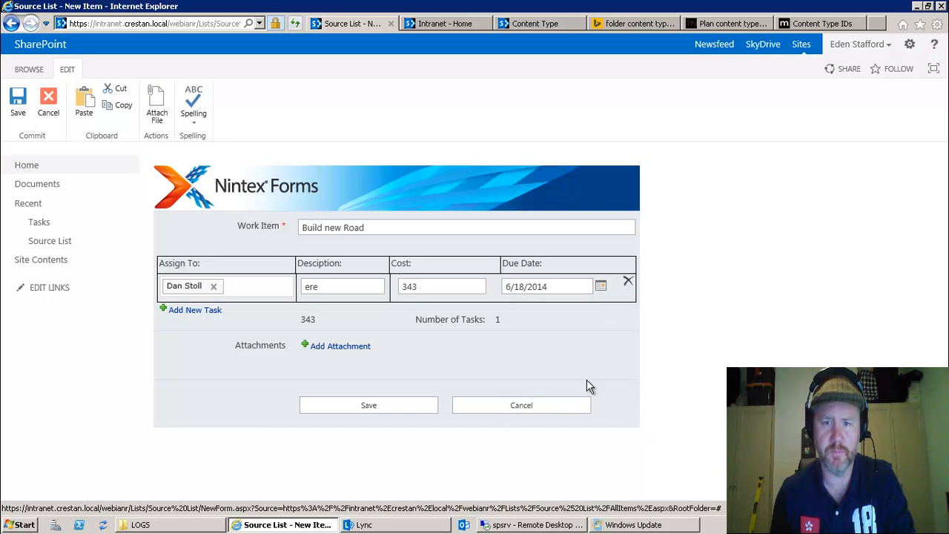
# - Attach Nondisclosure Agreement.docx from the Documents library to the new item
pyautogui.click(333, 346)
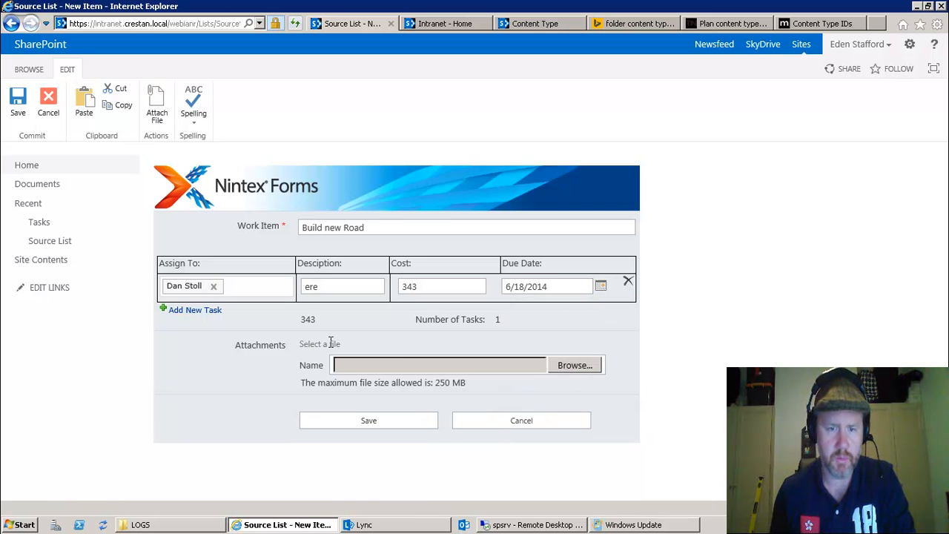
pyautogui.click(574, 365)
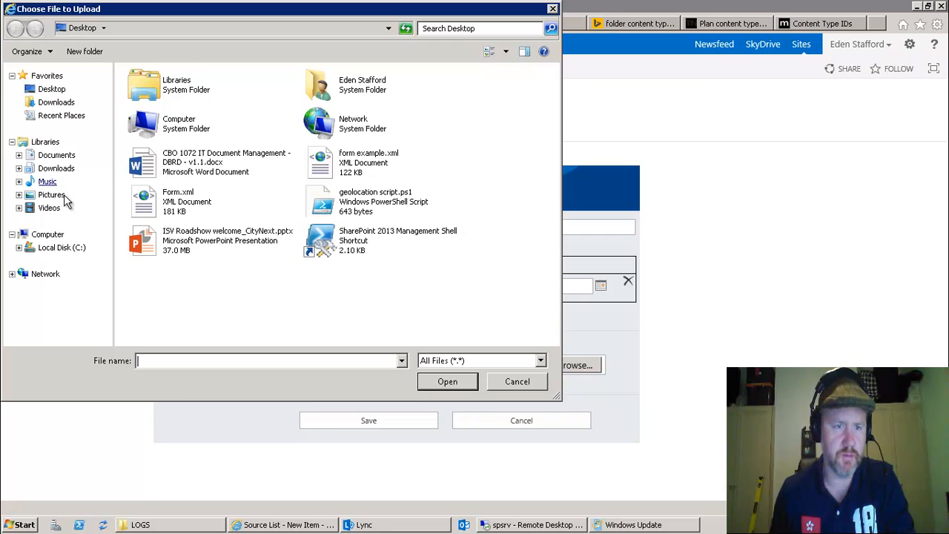
pyautogui.click(56, 155)
pyautogui.click(209, 209)
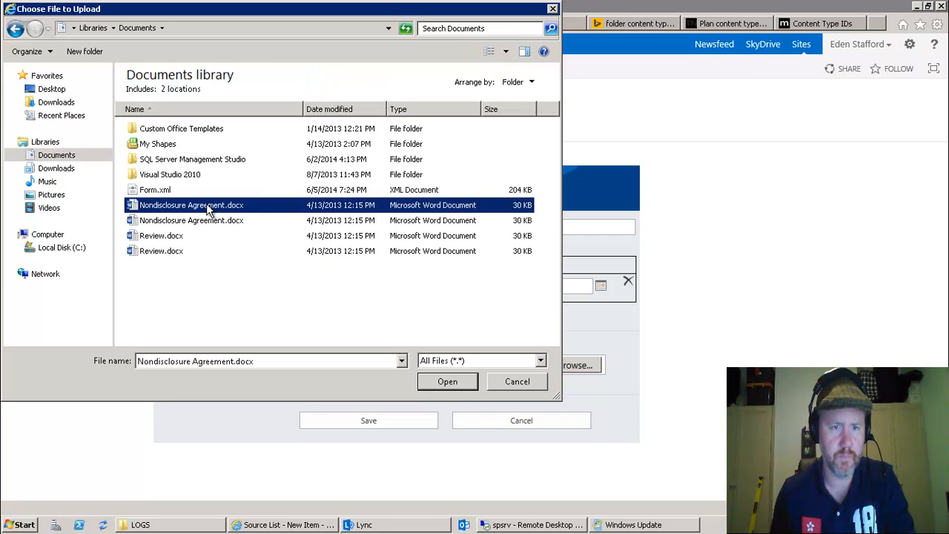
pyautogui.click(447, 381)
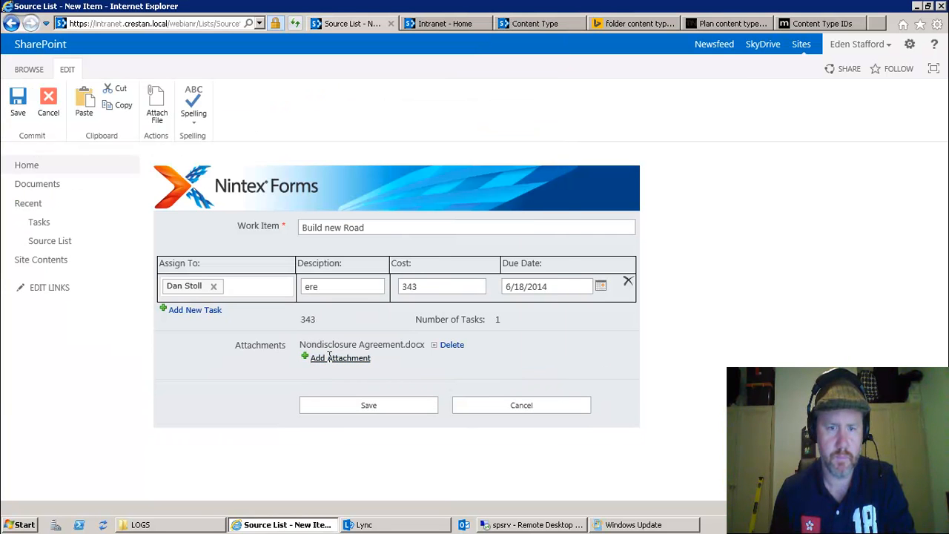
# - Attach Review.docx as a second file and save the new Source List item
pyautogui.click(329, 357)
pyautogui.click(571, 379)
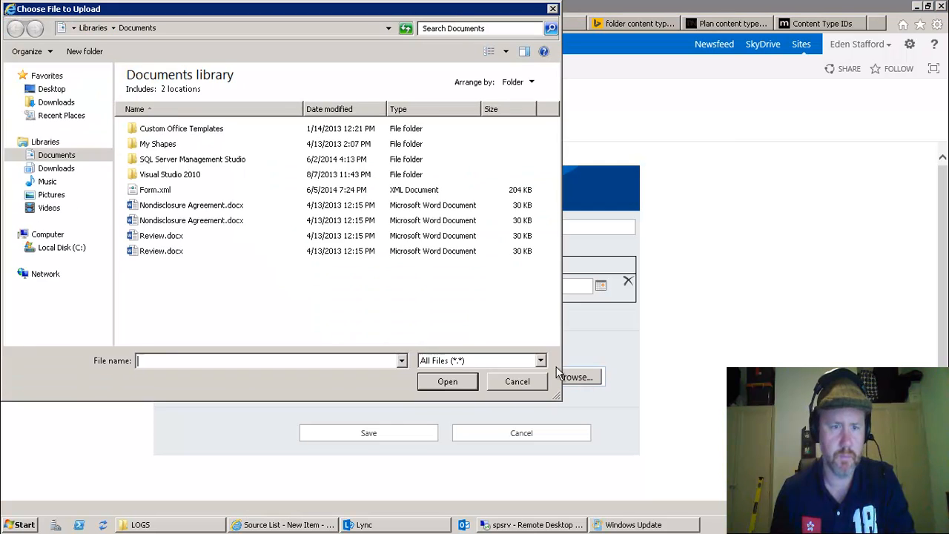
pyautogui.click(165, 236)
pyautogui.click(449, 381)
pyautogui.click(370, 409)
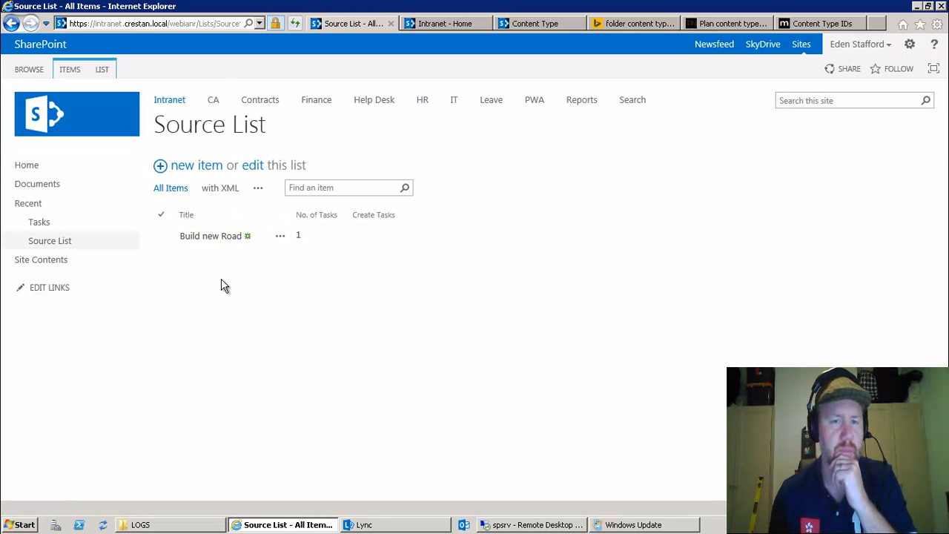
# - Run the create folder workflow on the Build new Road item and open its new folder in the Documents library
pyautogui.click(281, 237)
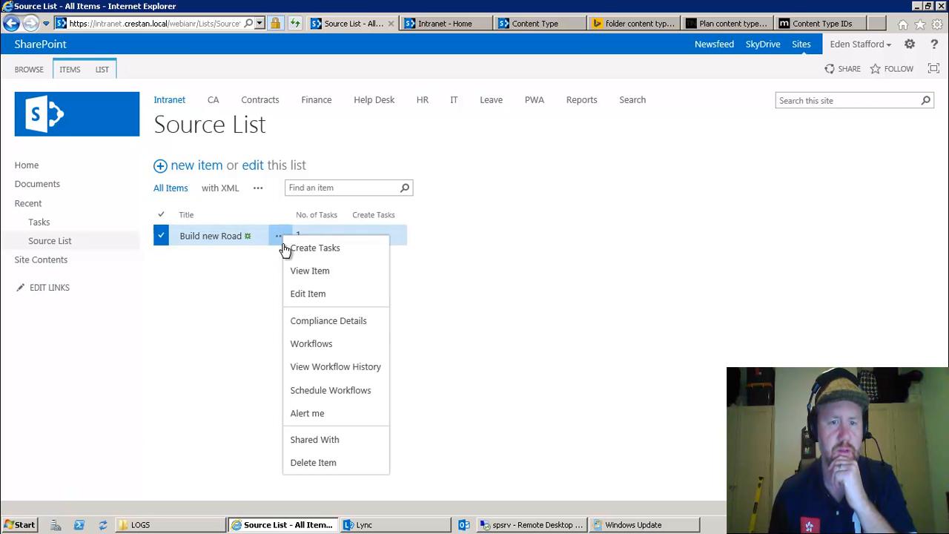
pyautogui.click(315, 347)
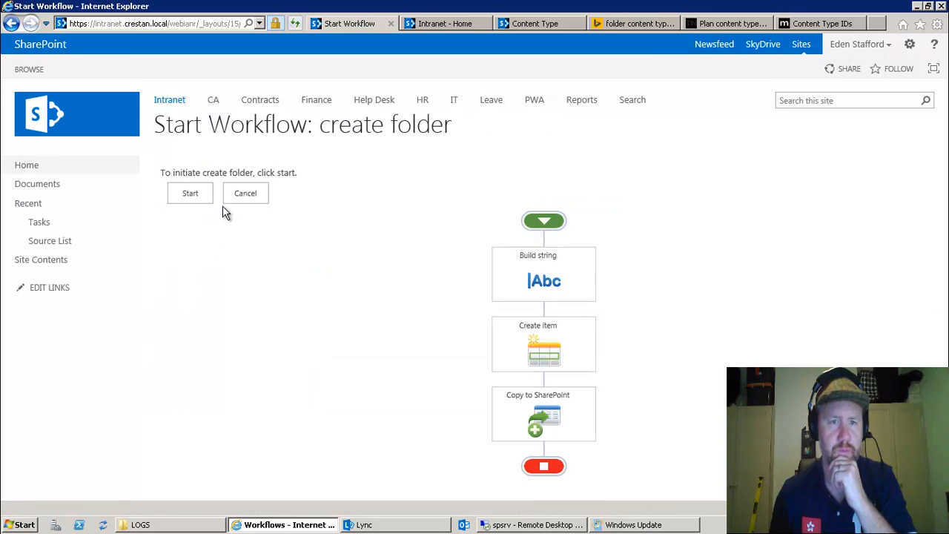
pyautogui.click(191, 193)
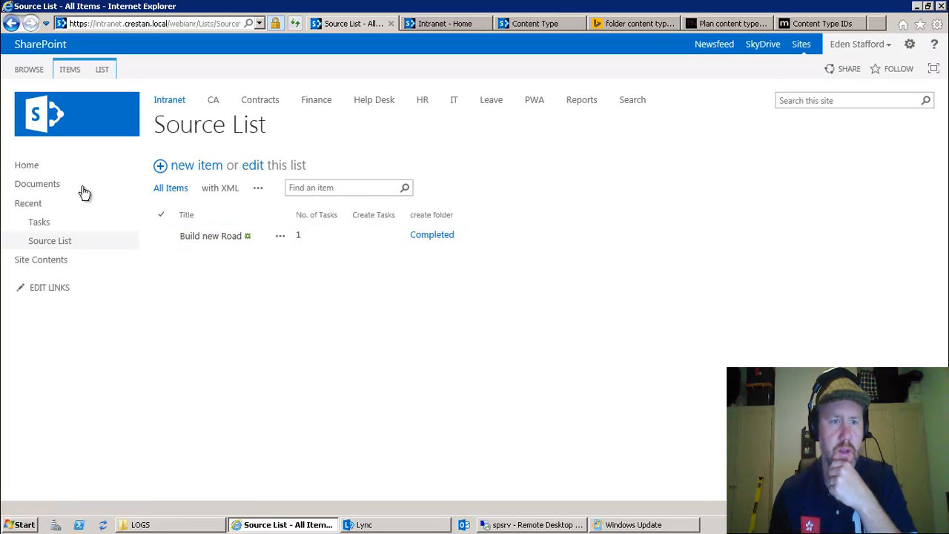
pyautogui.click(41, 184)
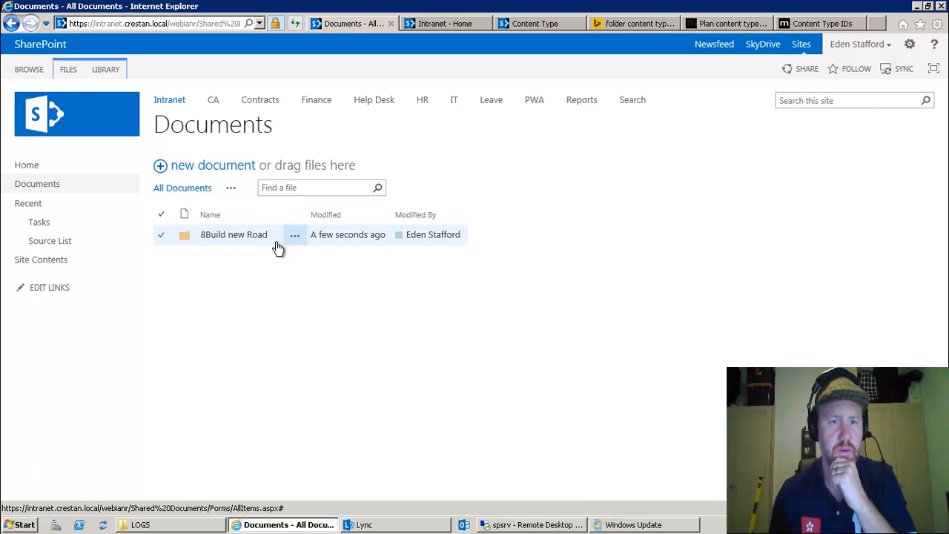
pyautogui.click(235, 237)
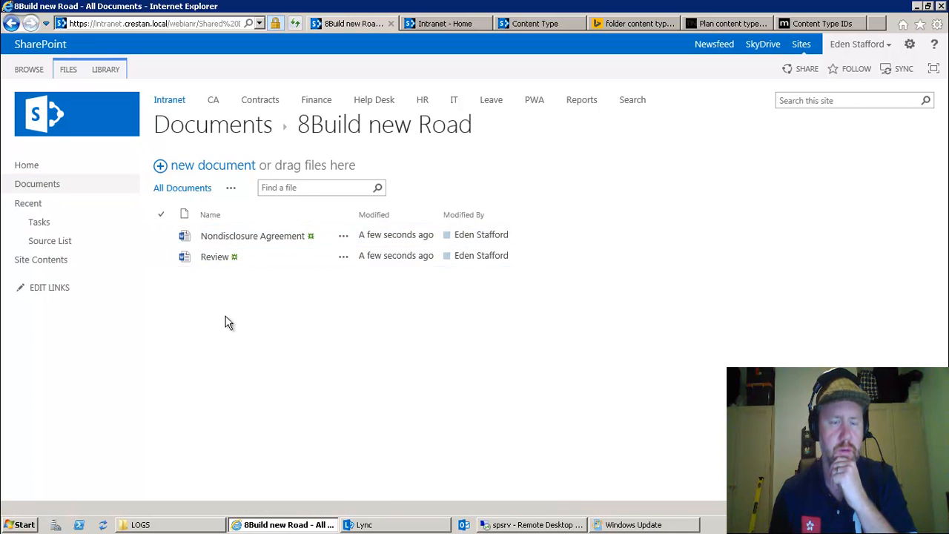
# - Edit the Build new Road item in the Source List, attach ISV Roadshow welcome_CityNext.pptx from the Desktop, and save the item
pyautogui.click(61, 243)
pyautogui.click(281, 236)
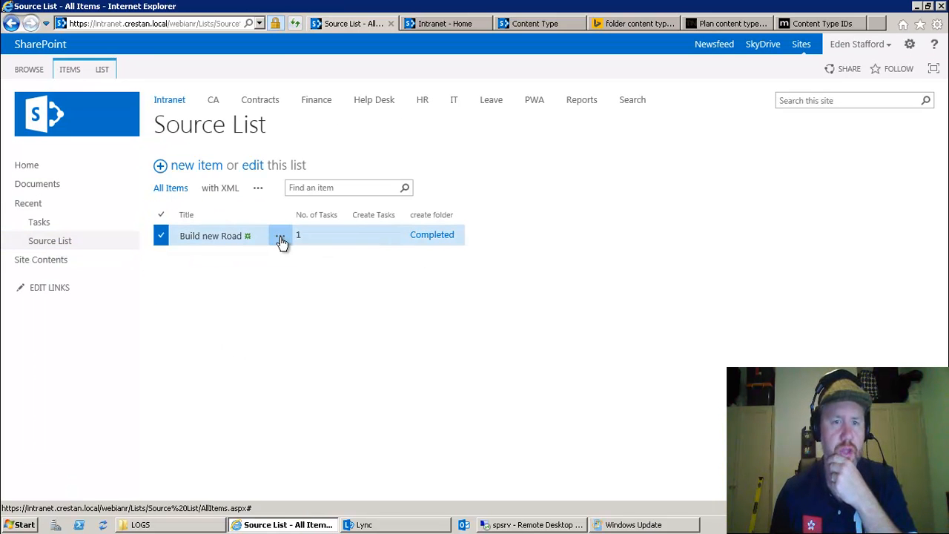
pyautogui.click(307, 297)
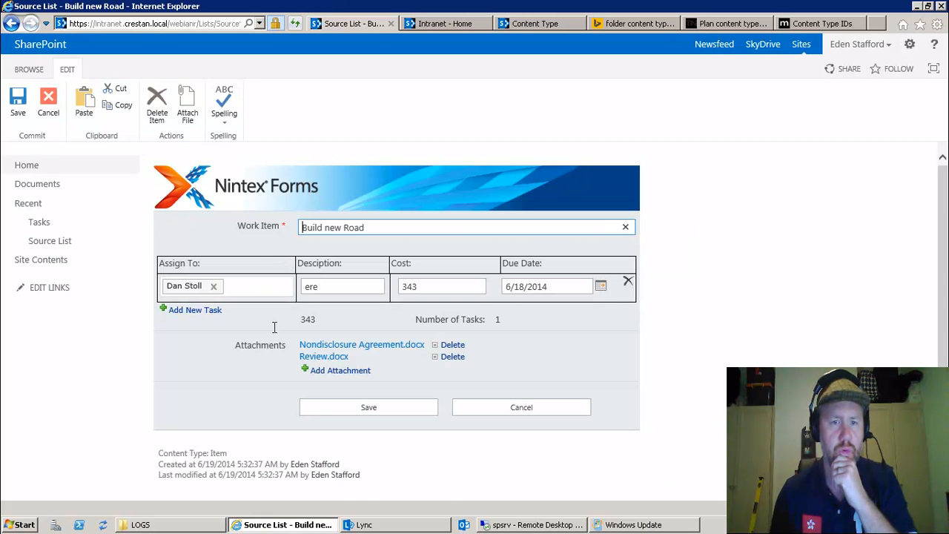
pyautogui.click(348, 371)
pyautogui.click(575, 390)
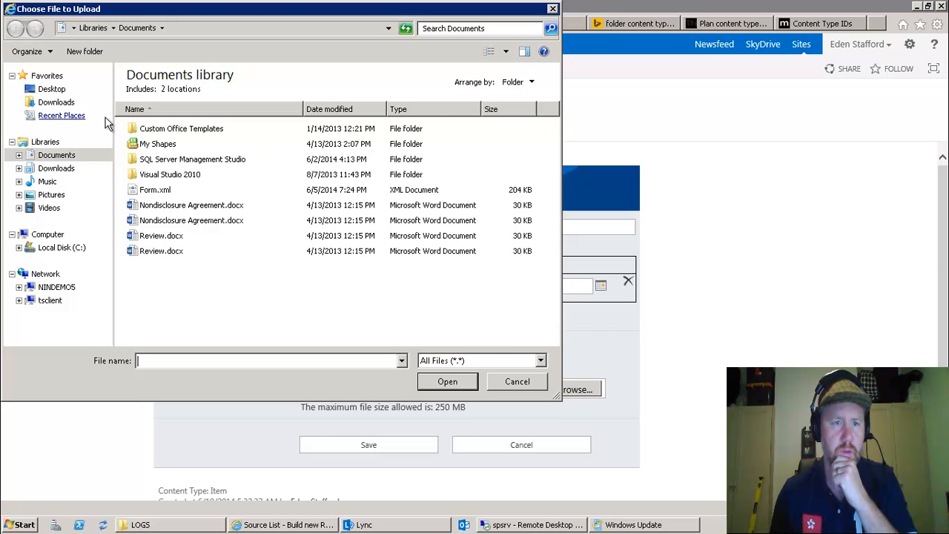
pyautogui.click(58, 171)
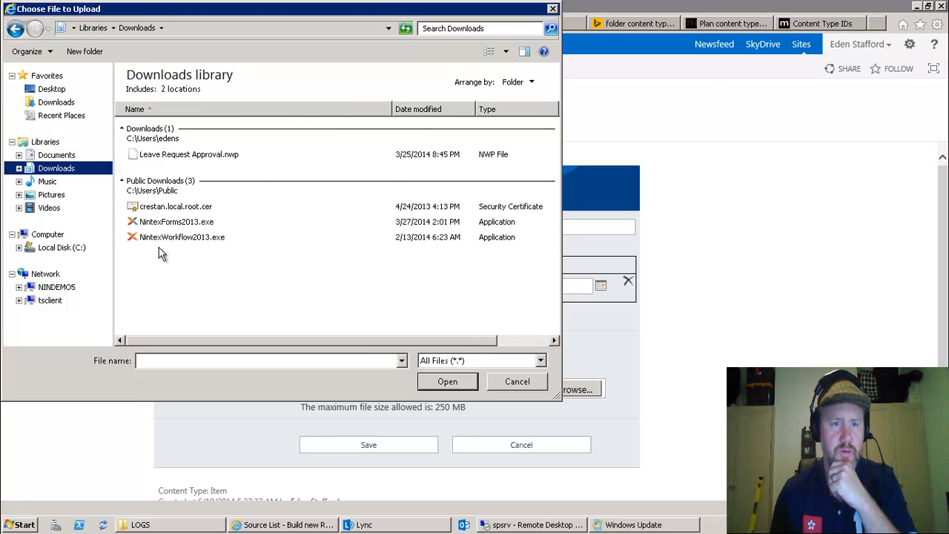
pyautogui.click(52, 102)
pyautogui.click(52, 90)
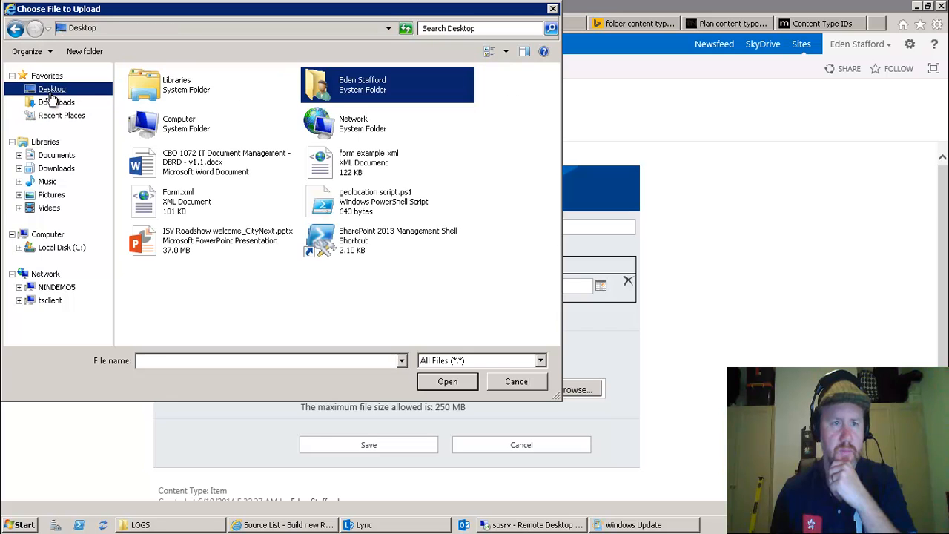
pyautogui.click(204, 233)
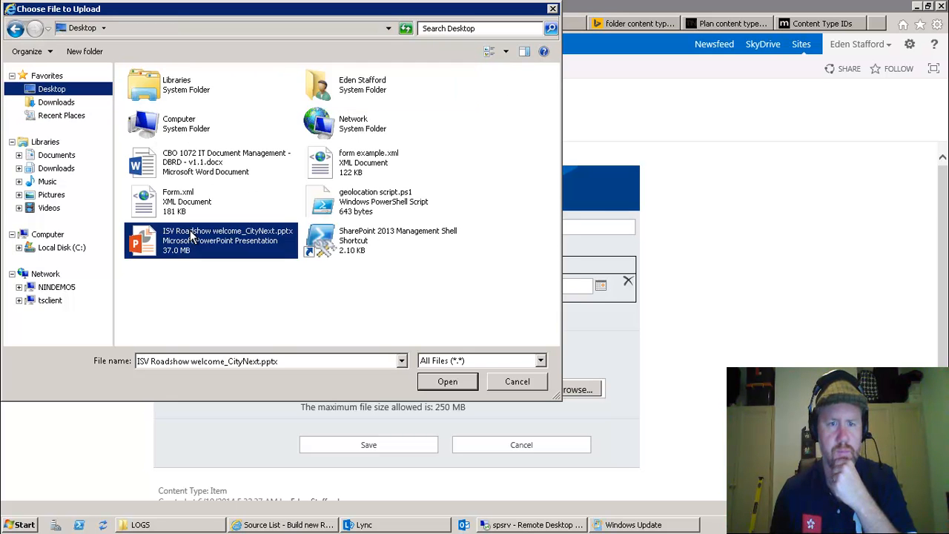
pyautogui.click(457, 381)
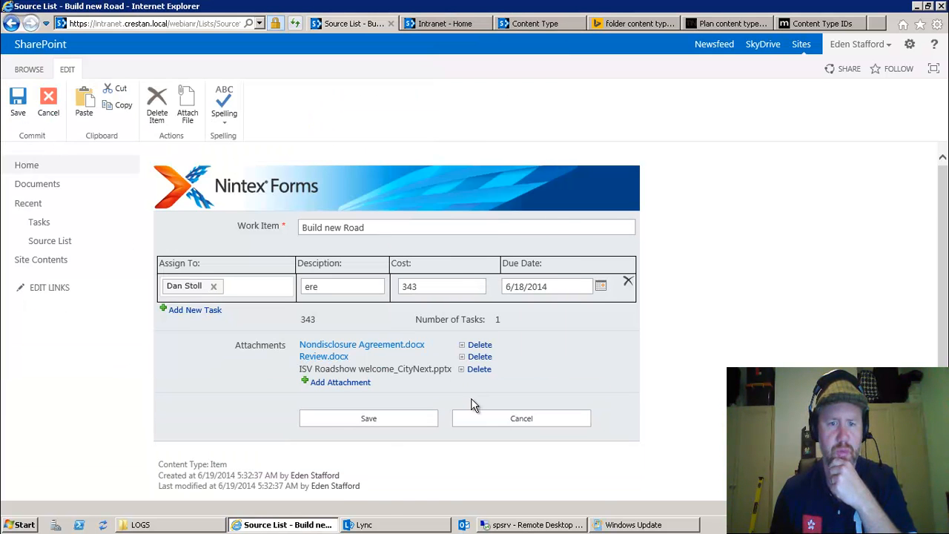
pyautogui.click(380, 420)
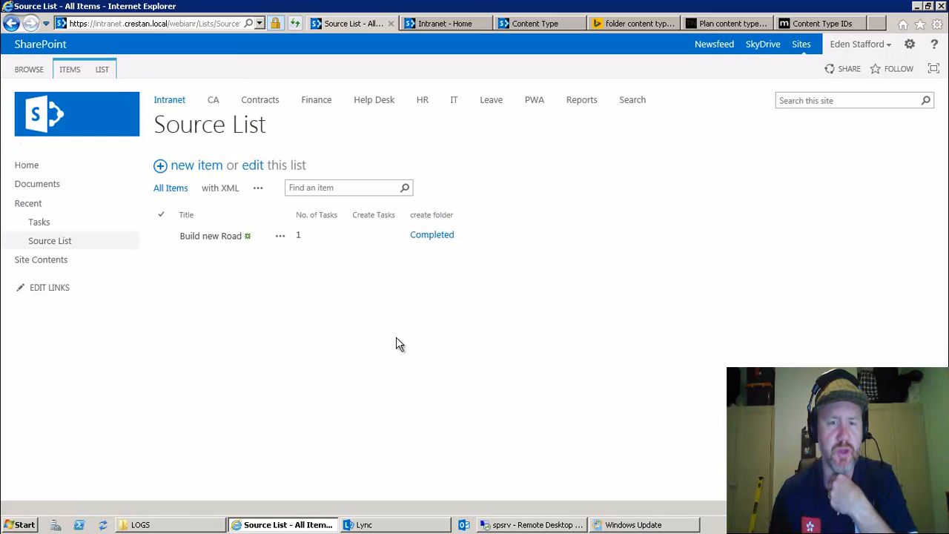
# - Rerun the create folder workflow on the updated Build new Road item and open the 8Build new Road folder in the Documents library
pyautogui.click(280, 235)
pyautogui.click(315, 345)
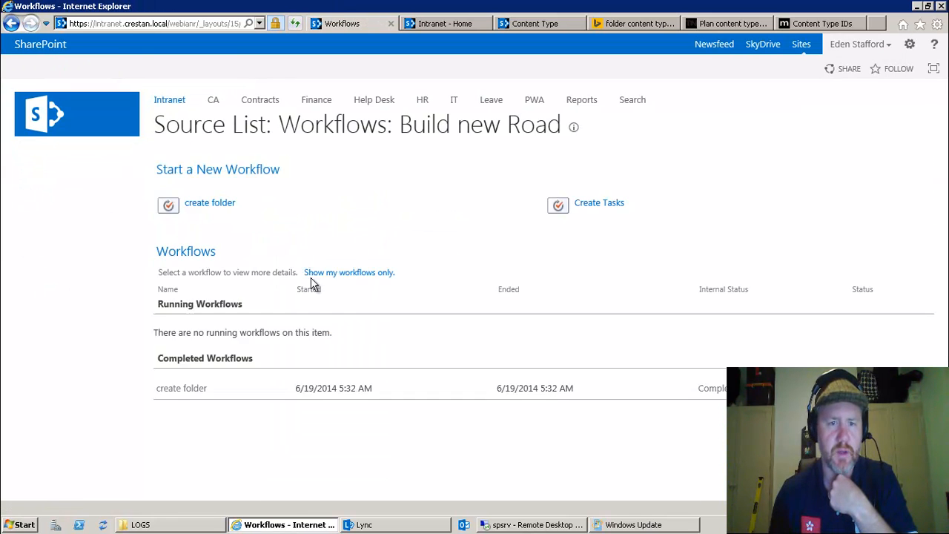
pyautogui.click(226, 211)
pyautogui.click(189, 192)
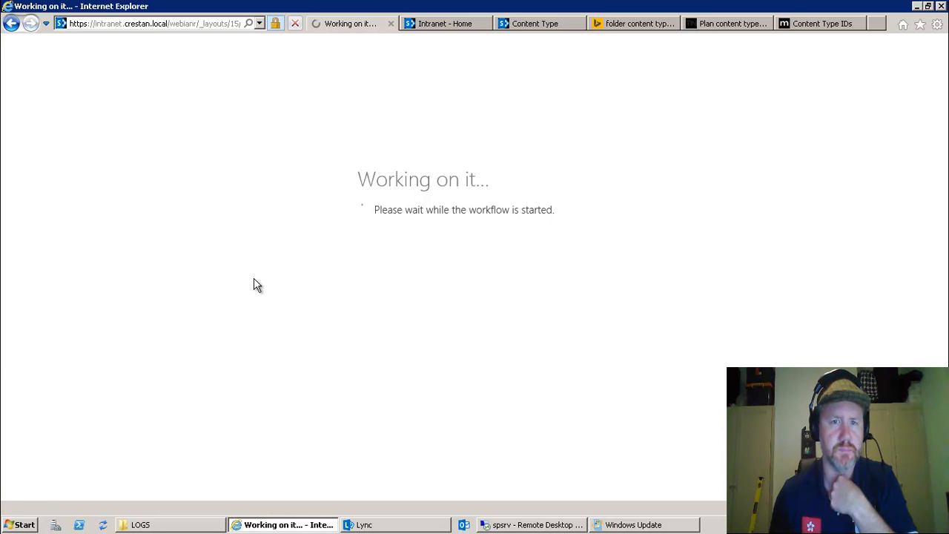
pyautogui.click(41, 187)
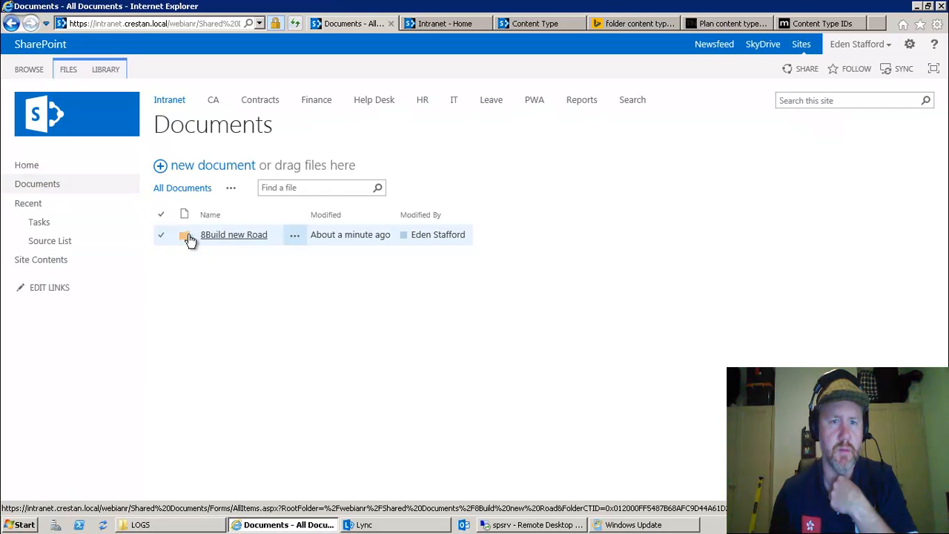
pyautogui.click(222, 236)
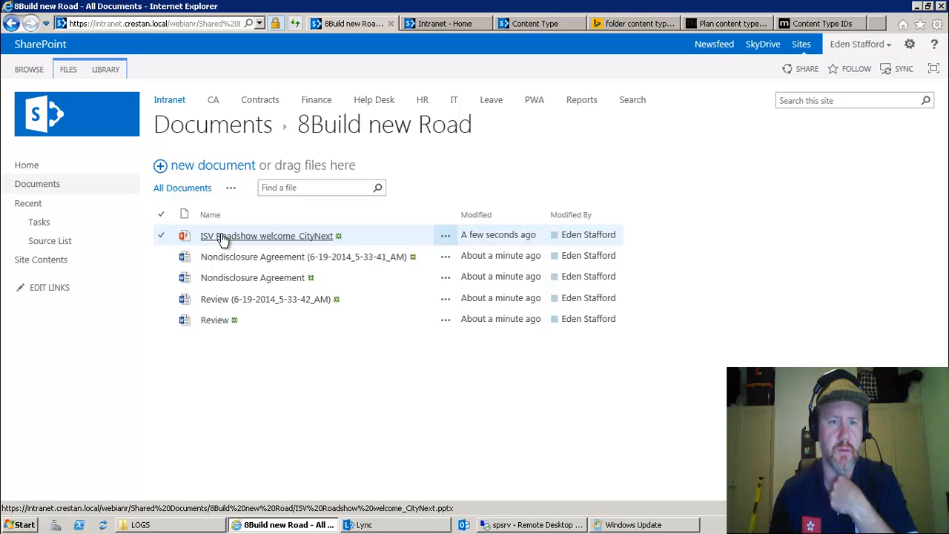